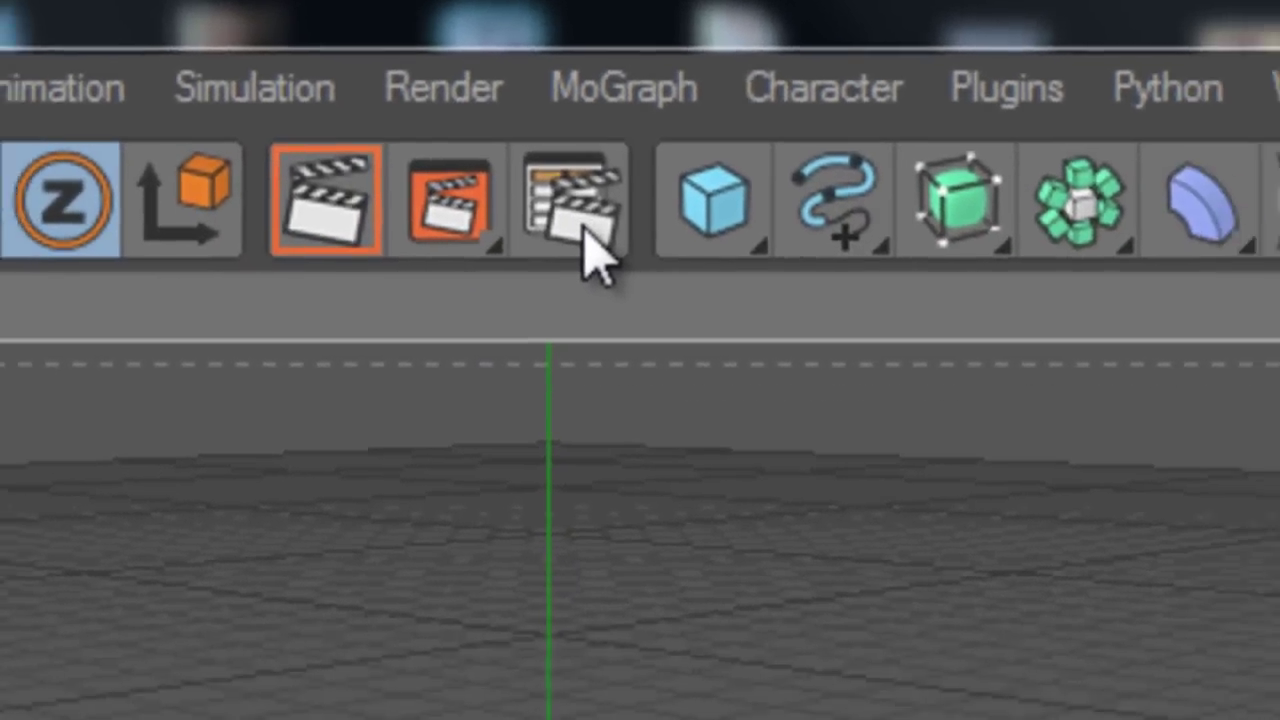
# Step: Open the render settings and set the output size to 1280 pixels wide by 720 pixels high
pyautogui.click(588, 240)
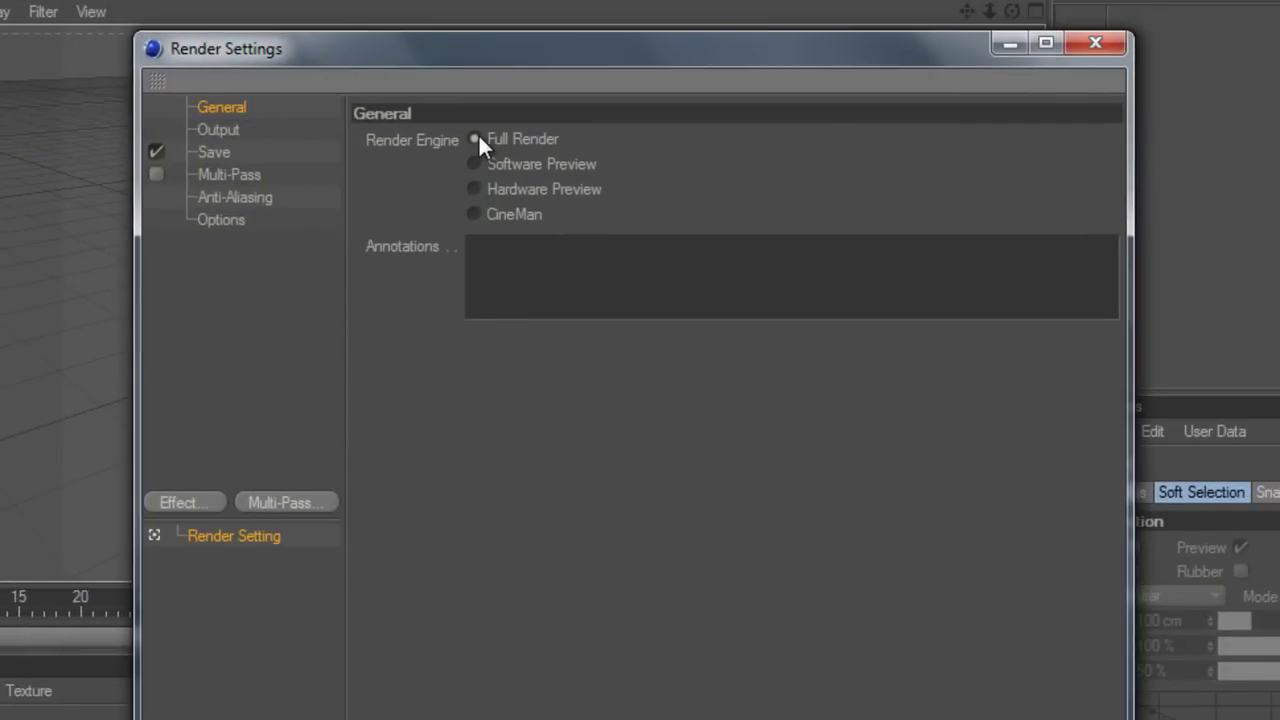
pyautogui.click(237, 128)
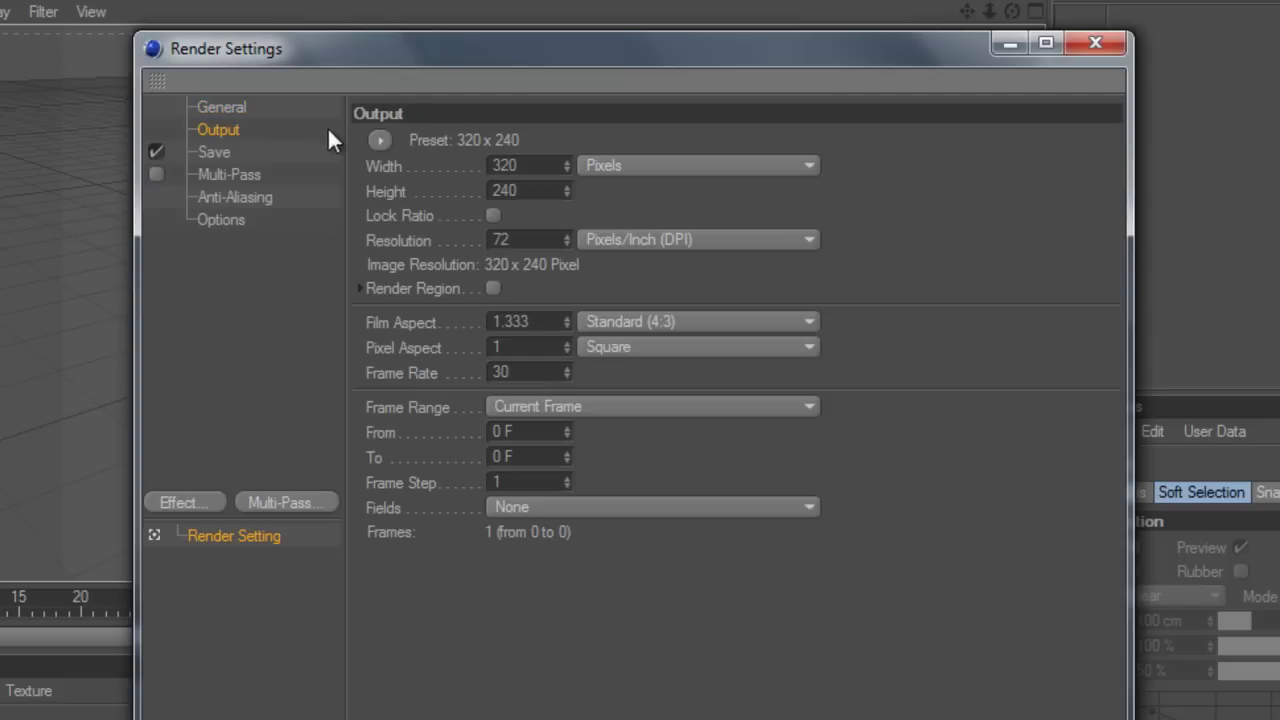
pyautogui.click(380, 140)
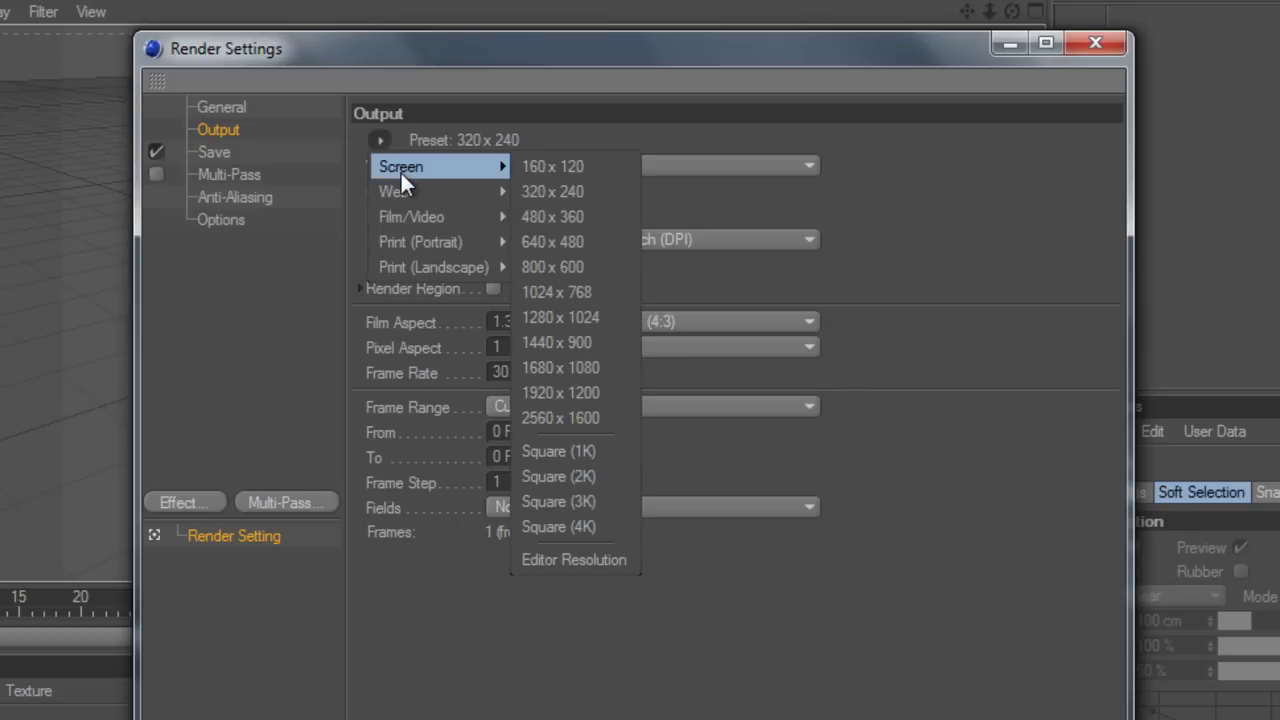
pyautogui.click(469, 87)
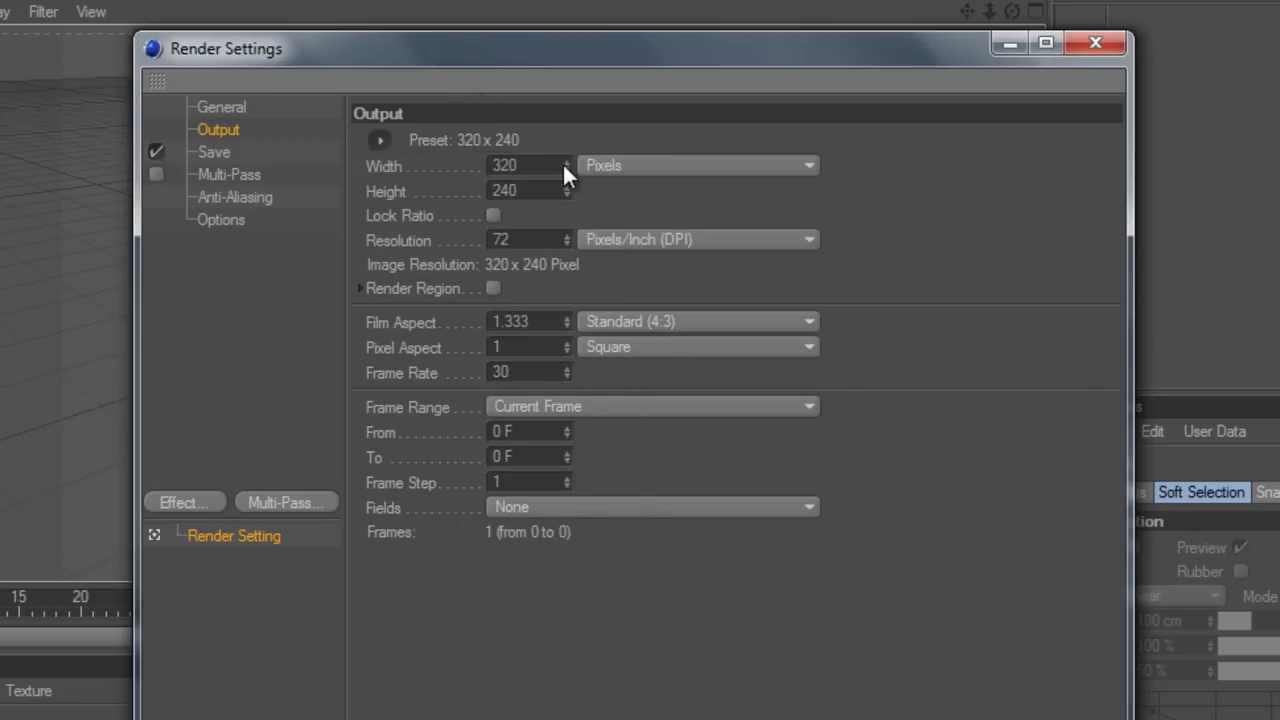
pyautogui.moveTo(558, 166); pyautogui.dragTo(452, 155)
pyautogui.write('1280')
pyautogui.press('Return')
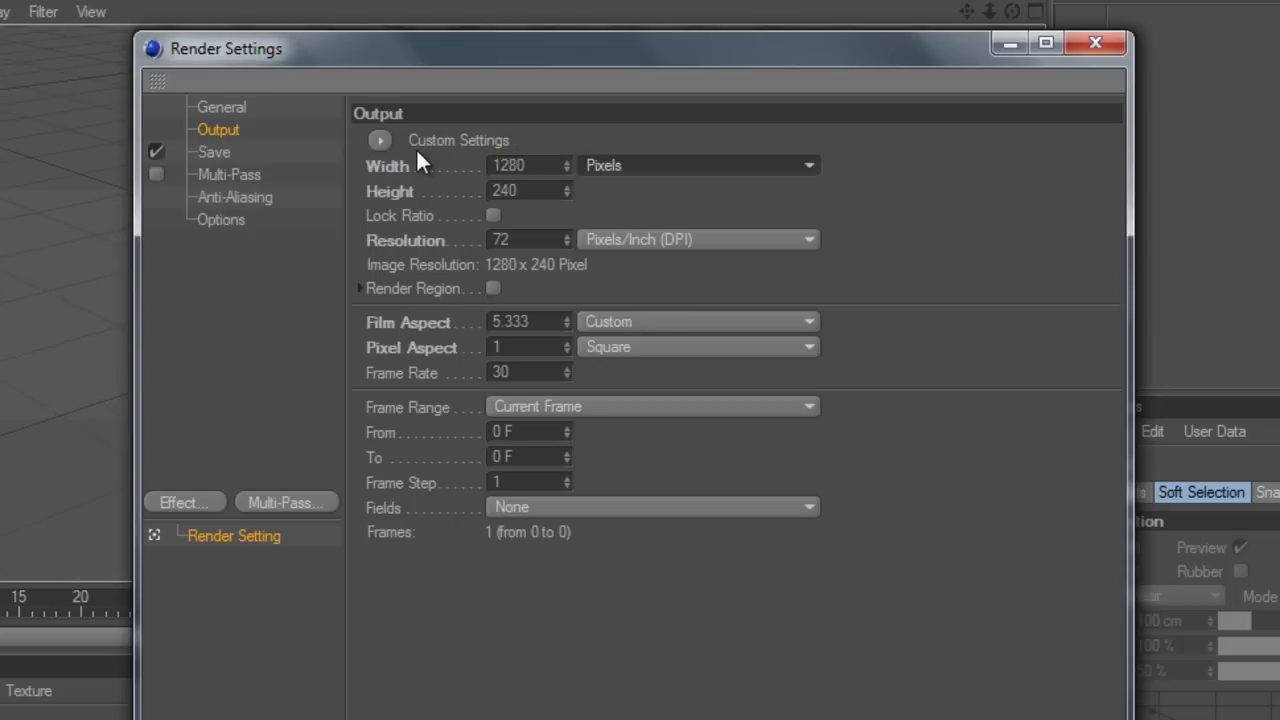
pyautogui.press('Tab')
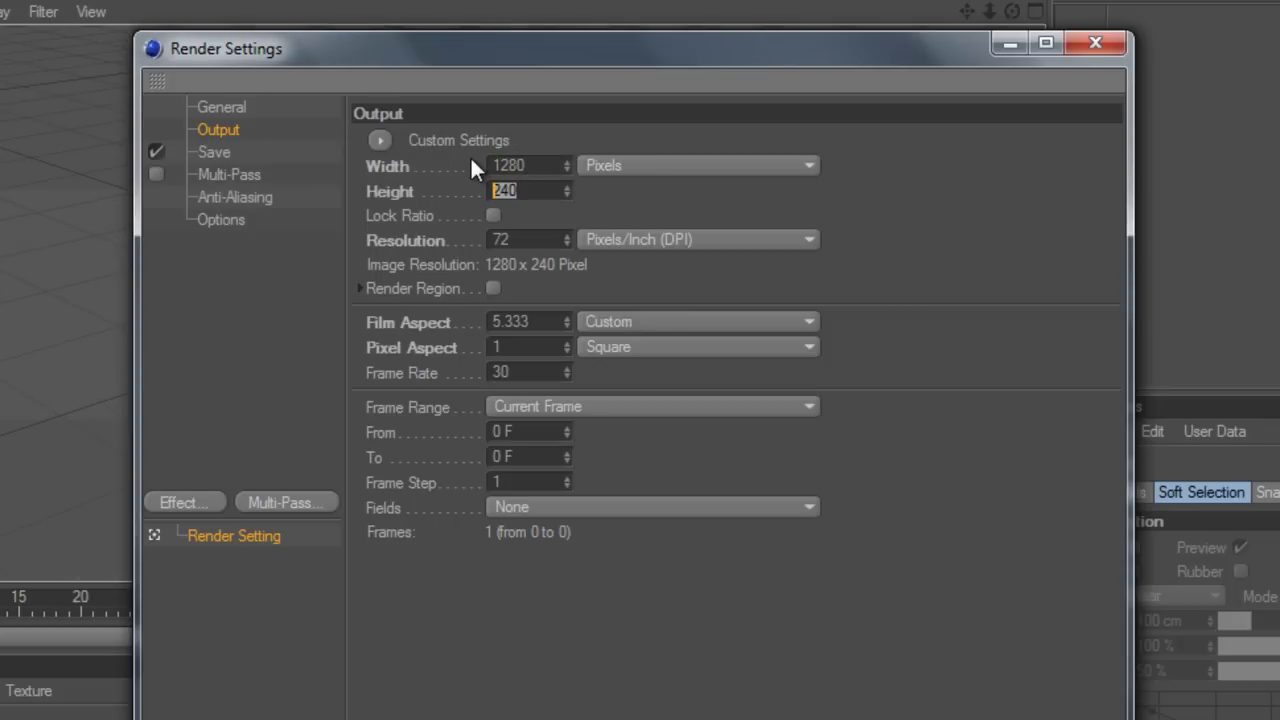
pyautogui.write('720')
pyautogui.press('Return')
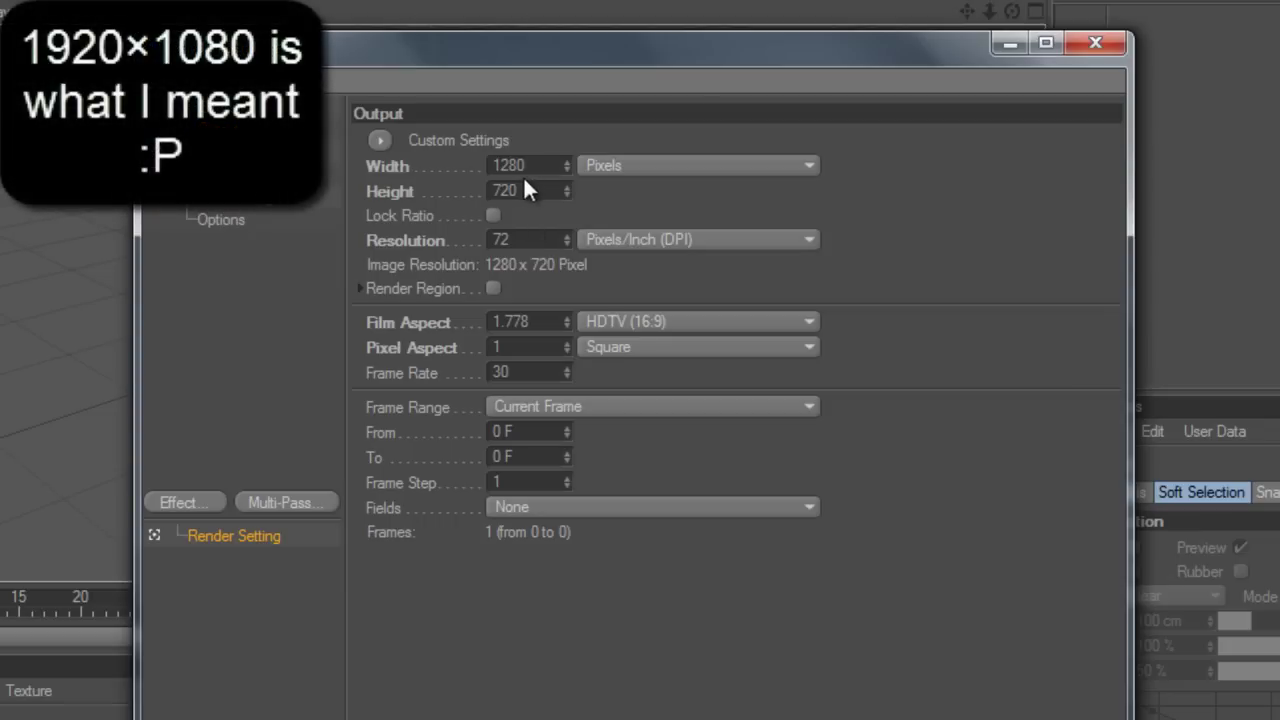
# Step: Set the output resolution to 200 pixels per inch and the frame range to All Frames
pyautogui.click(614, 167)
pyautogui.click(614, 169)
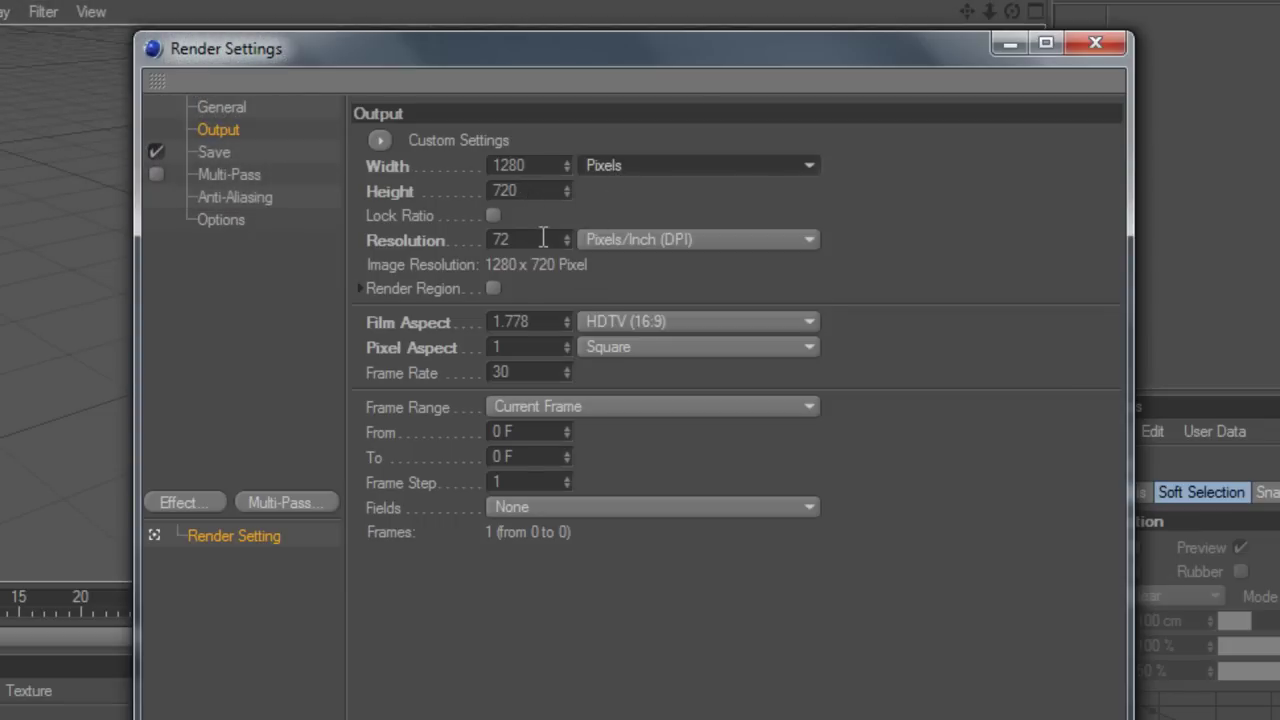
pyautogui.click(543, 237)
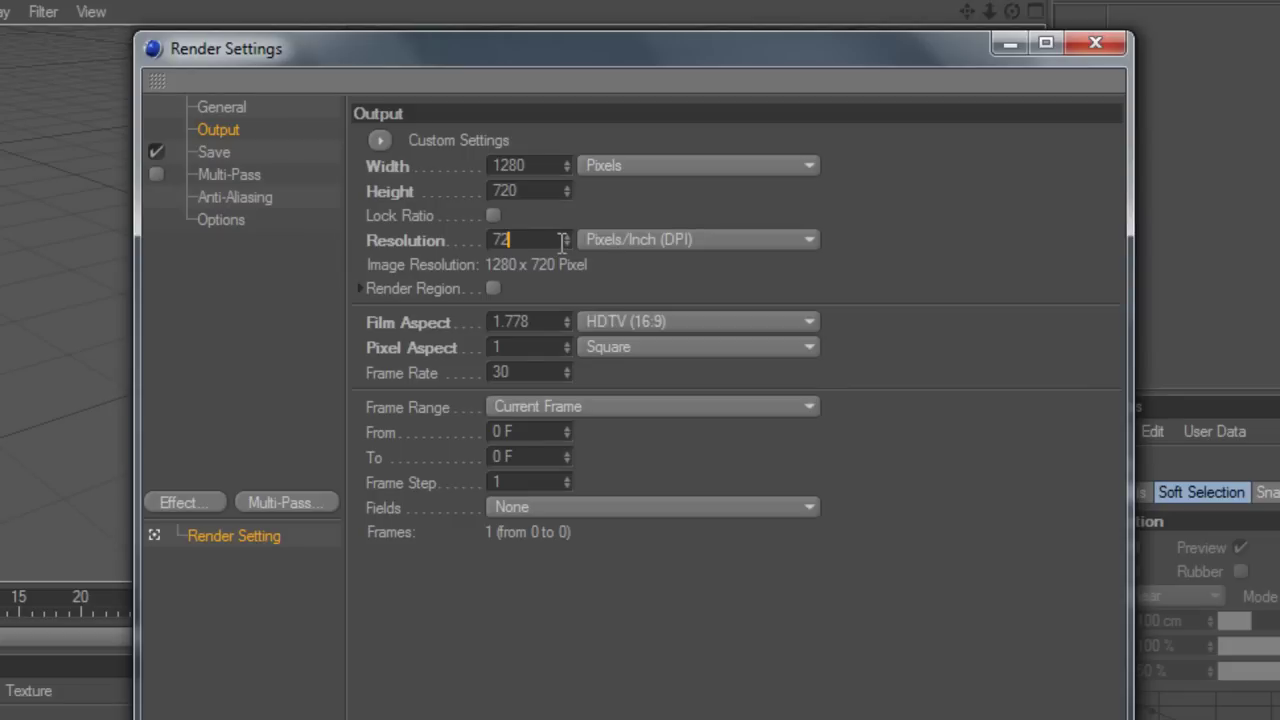
pyautogui.moveTo(564, 240); pyautogui.dragTo(562, 239)
pyautogui.click(528, 408)
pyautogui.click(537, 481)
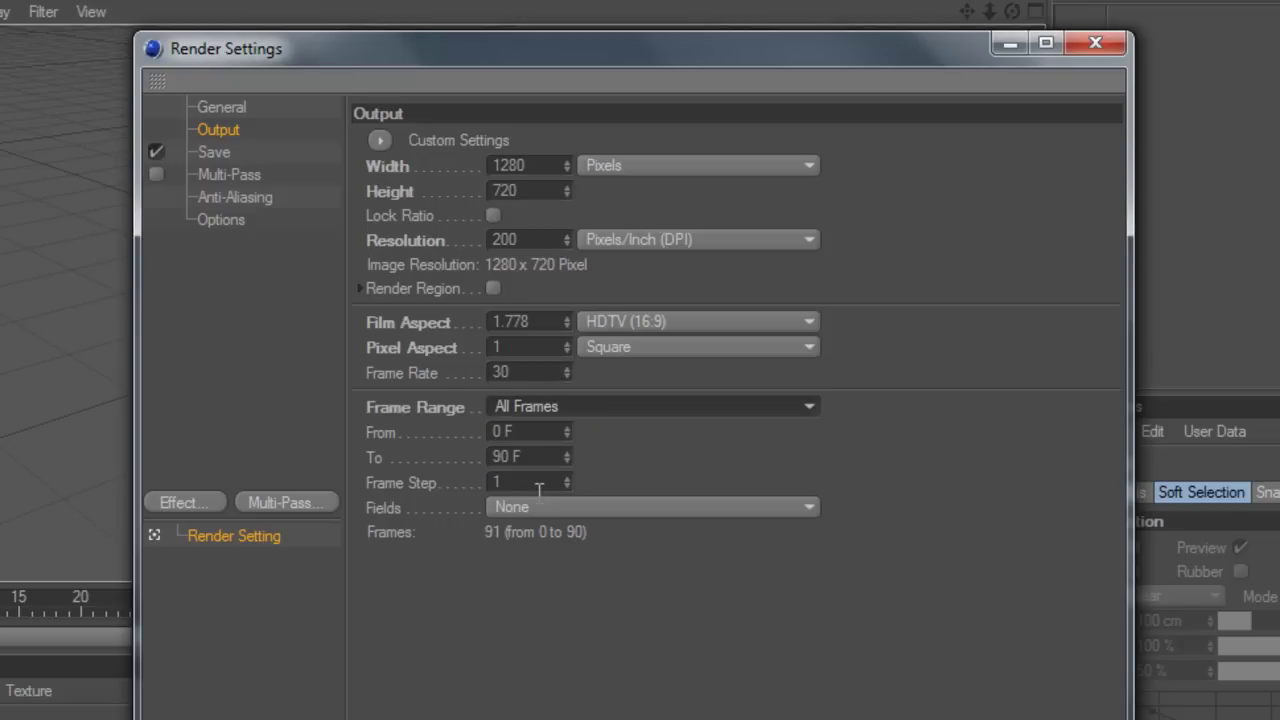
# Step: Raise the starting frame of the render's frame range to 55
pyautogui.click(568, 428)
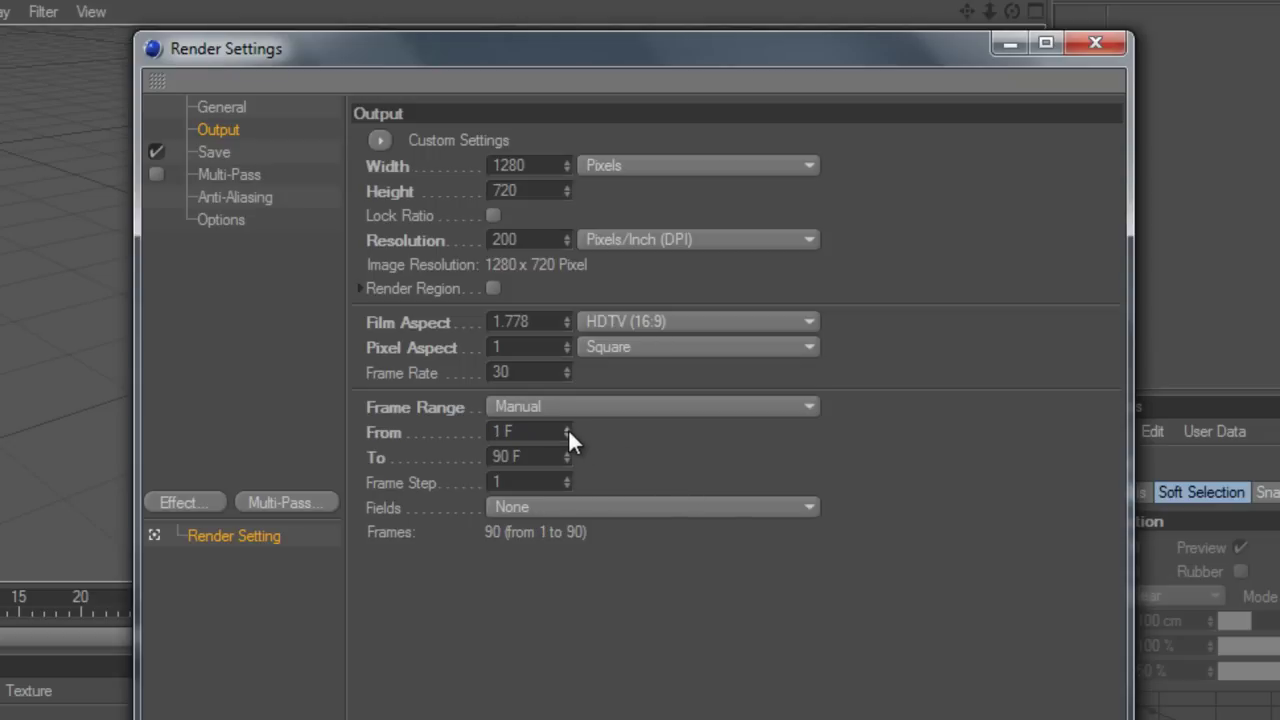
pyautogui.click(568, 428)
pyautogui.click(568, 428)
pyautogui.doubleClick(568, 428)
pyautogui.doubleClick(568, 428)
pyautogui.doubleClick(568, 428)
pyautogui.doubleClick(568, 428)
pyautogui.doubleClick(568, 428)
pyautogui.moveTo(568, 428); pyautogui.dragTo(568, 428)
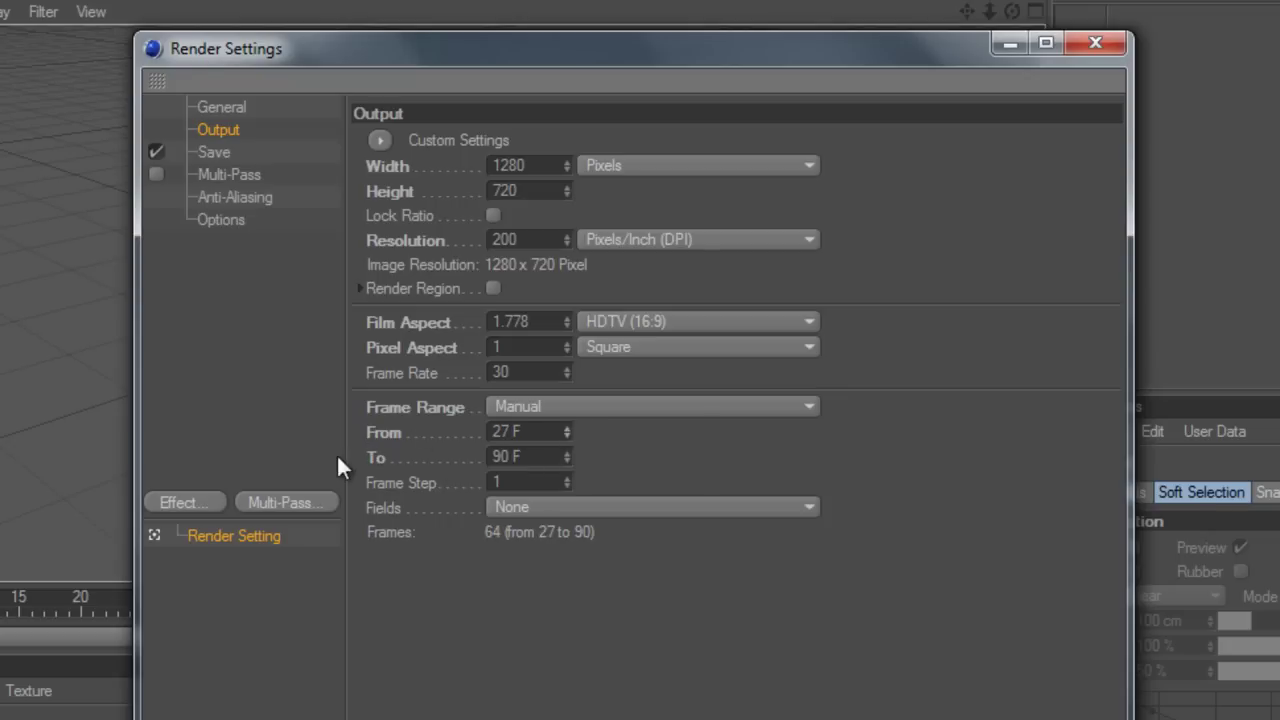
pyautogui.click(568, 428)
pyautogui.tripleClick(568, 428)
pyautogui.moveTo(565, 430); pyautogui.dragTo(565, 430)
# Step: Try to choose the Documents library as the render's save location with the file name dfghdfgh
pyautogui.click(224, 152)
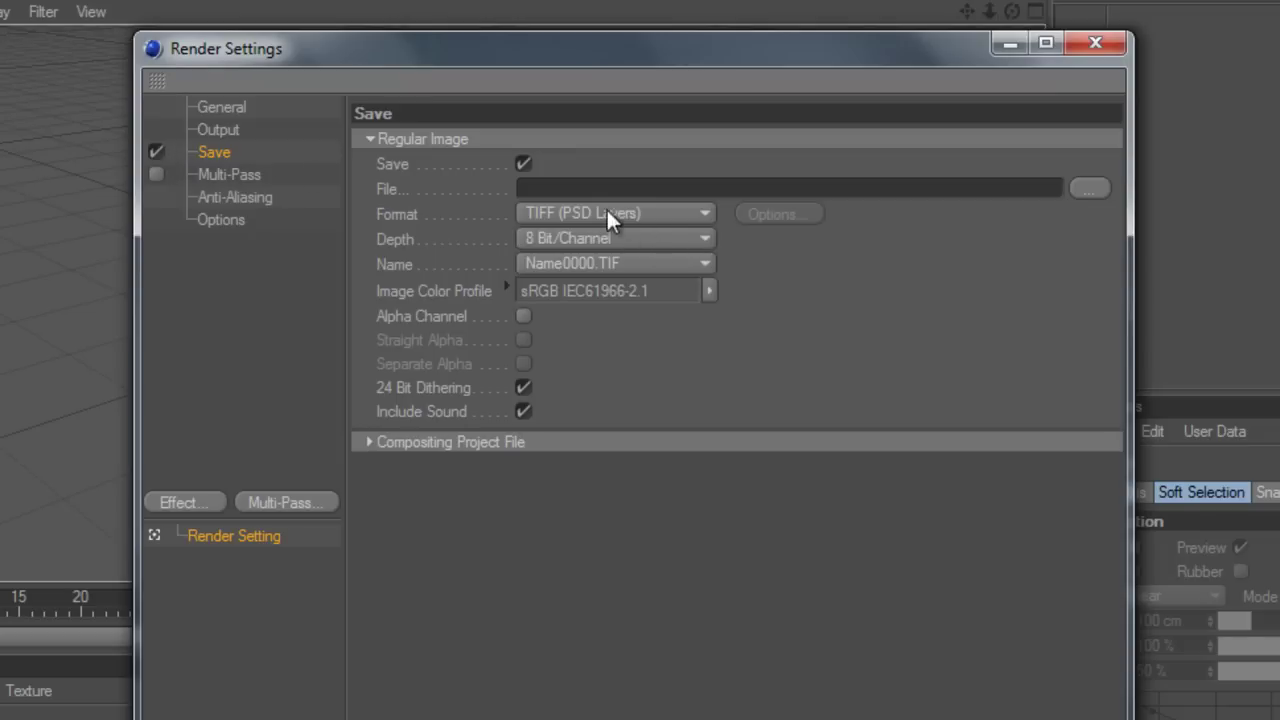
pyautogui.click(1088, 189)
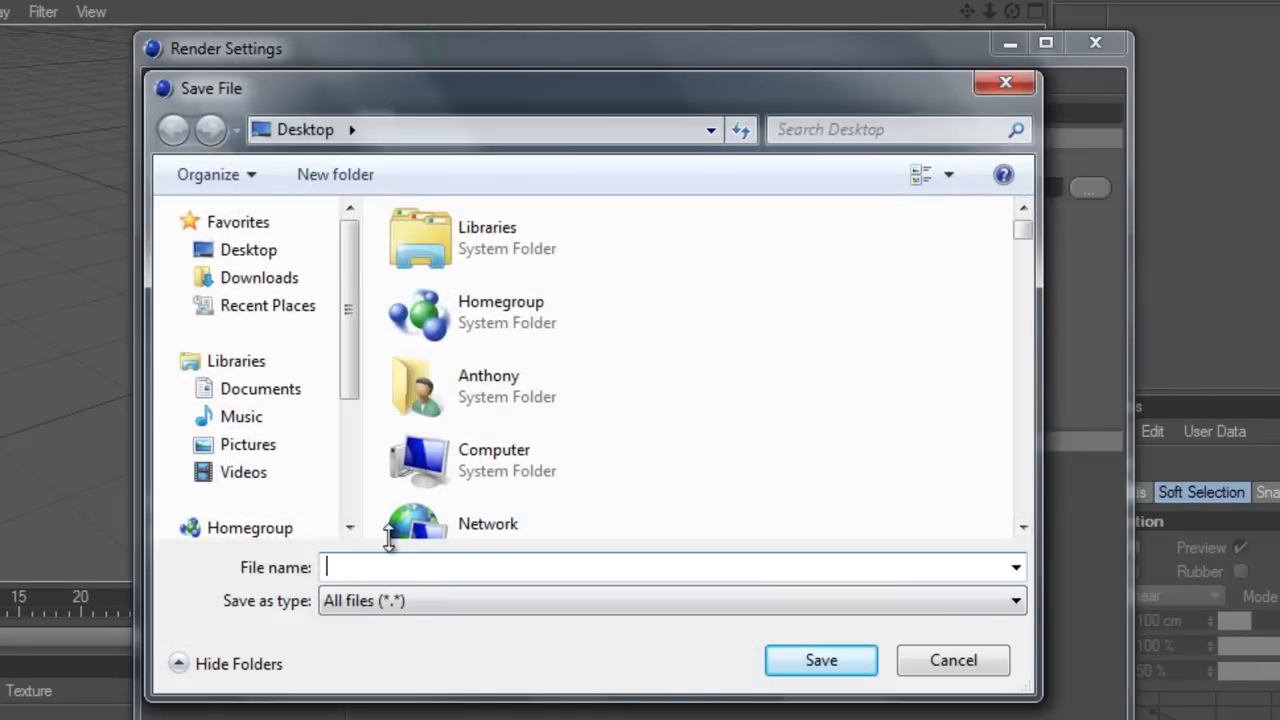
pyautogui.moveTo(926, 66); pyautogui.dragTo(898, 128)
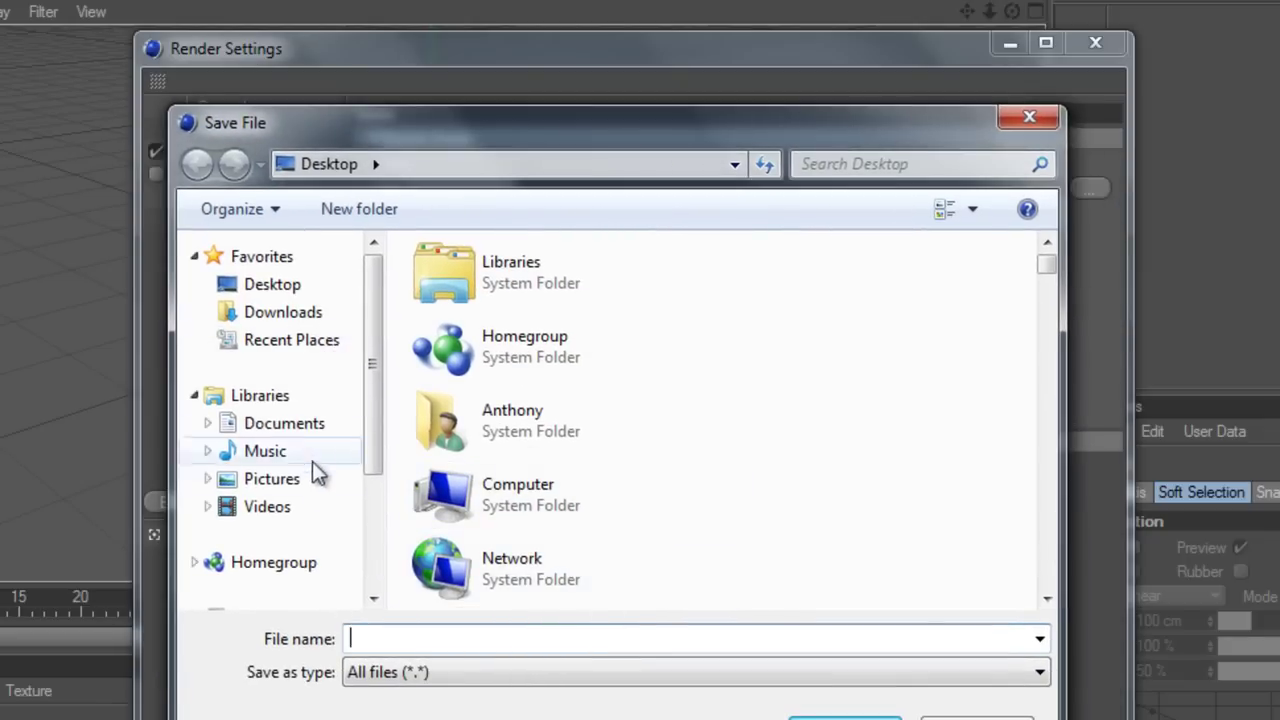
pyautogui.click(283, 510)
pyautogui.click(606, 638)
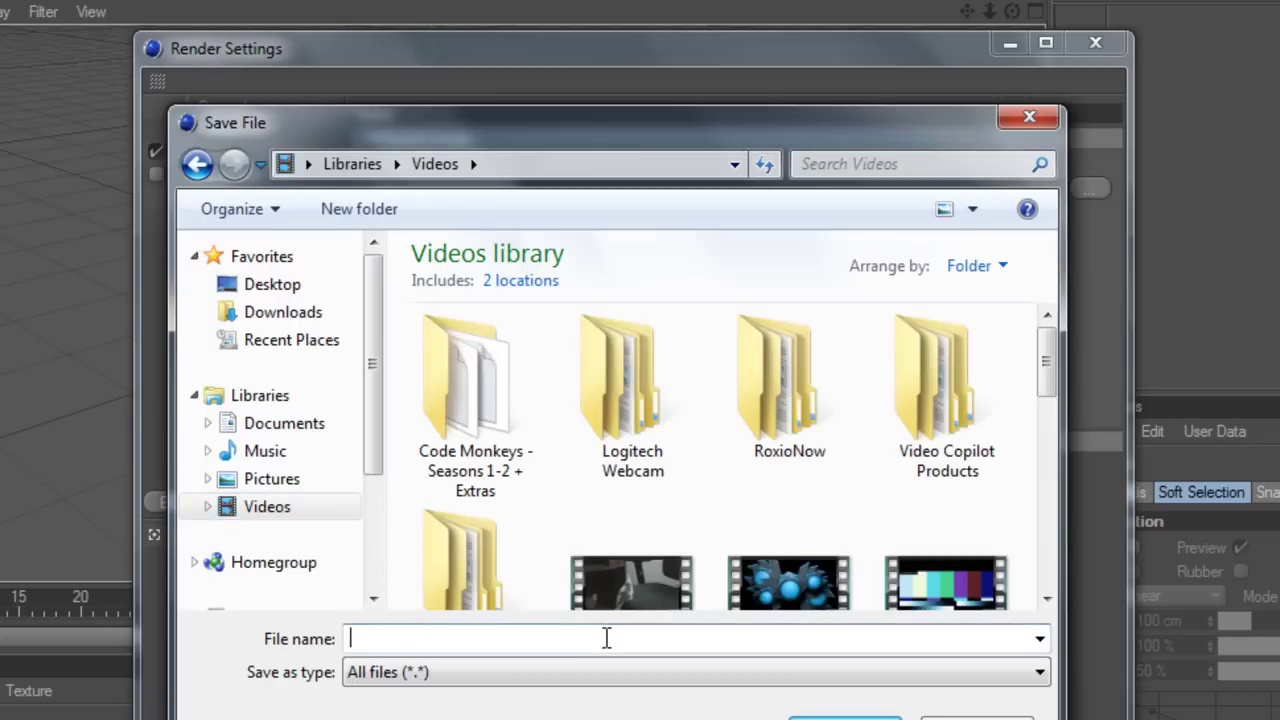
pyautogui.click(290, 425)
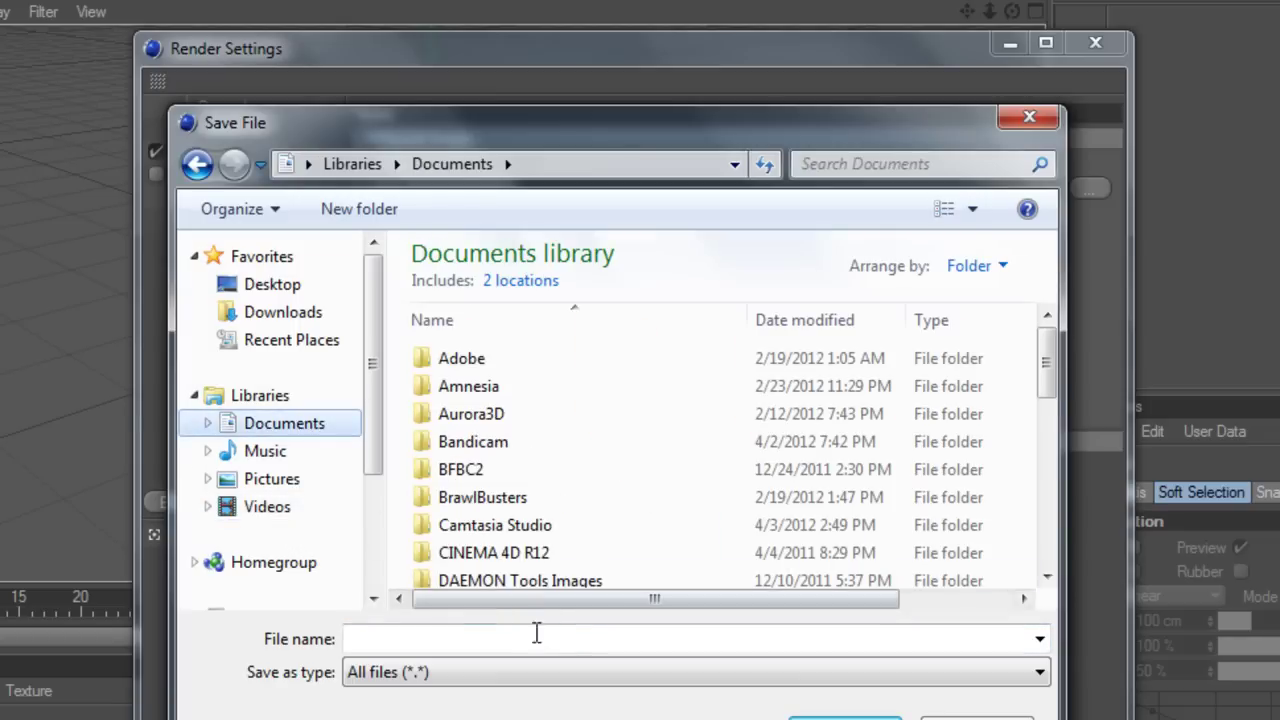
pyautogui.click(536, 632)
pyautogui.write('dfghdfgh')
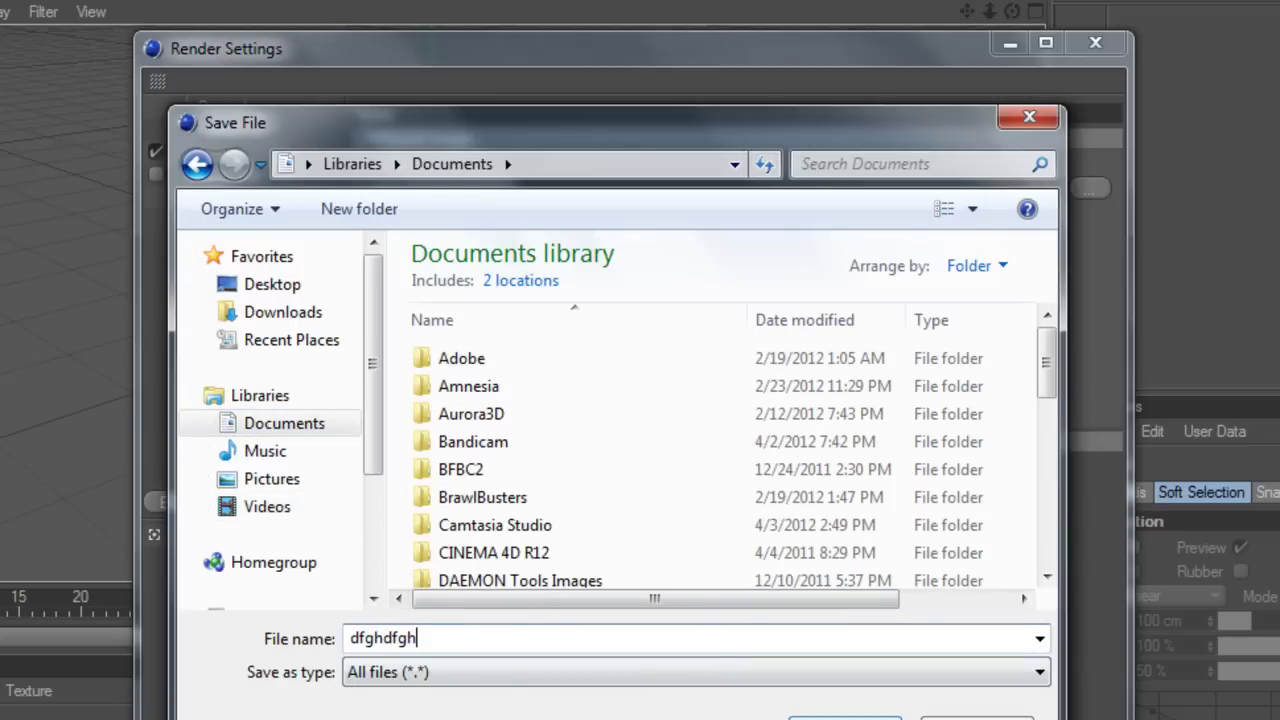
pyautogui.press('Escape')
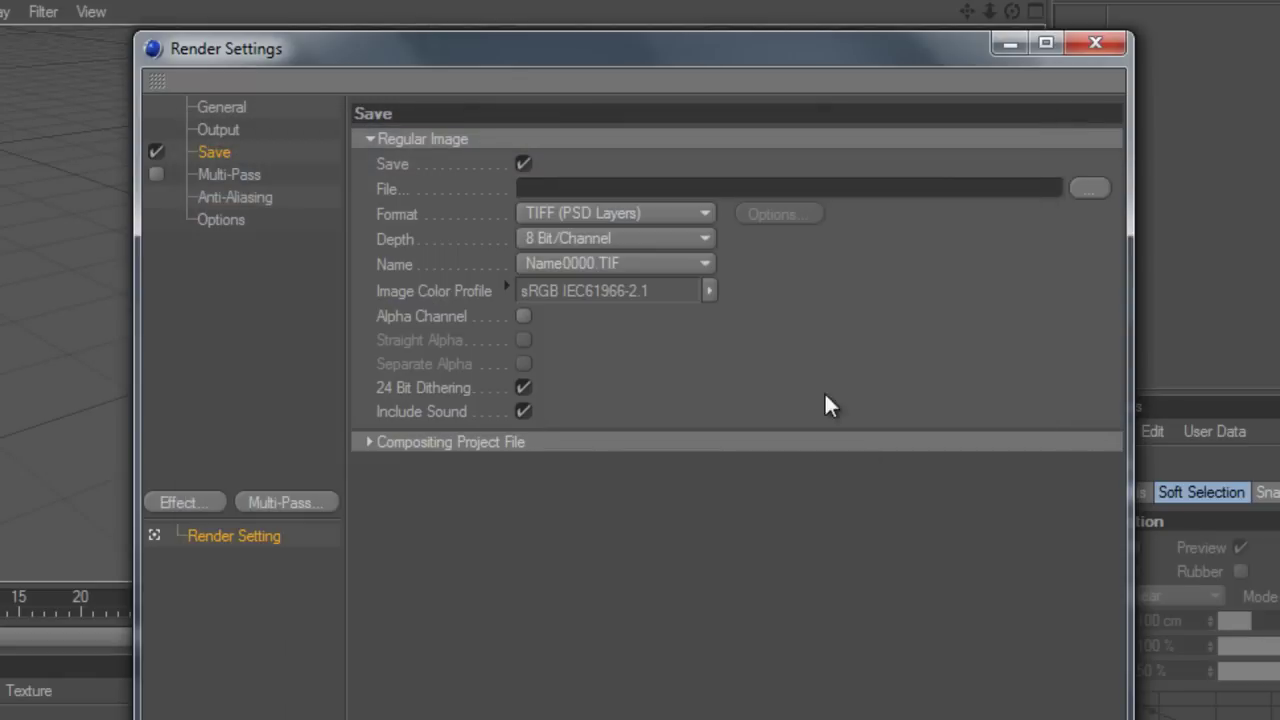
# Step: Set the render's save format to AVI Movie and its compressor to Intel IYUV codec
pyautogui.click(656, 214)
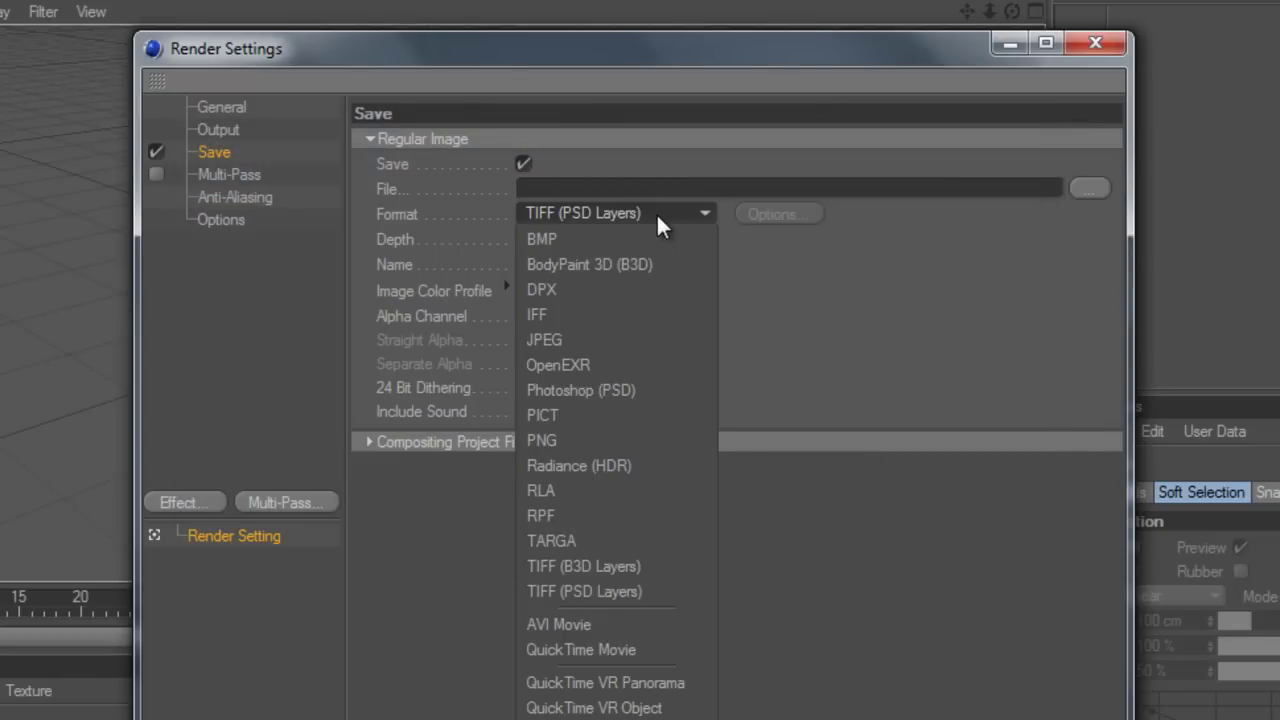
pyautogui.click(585, 625)
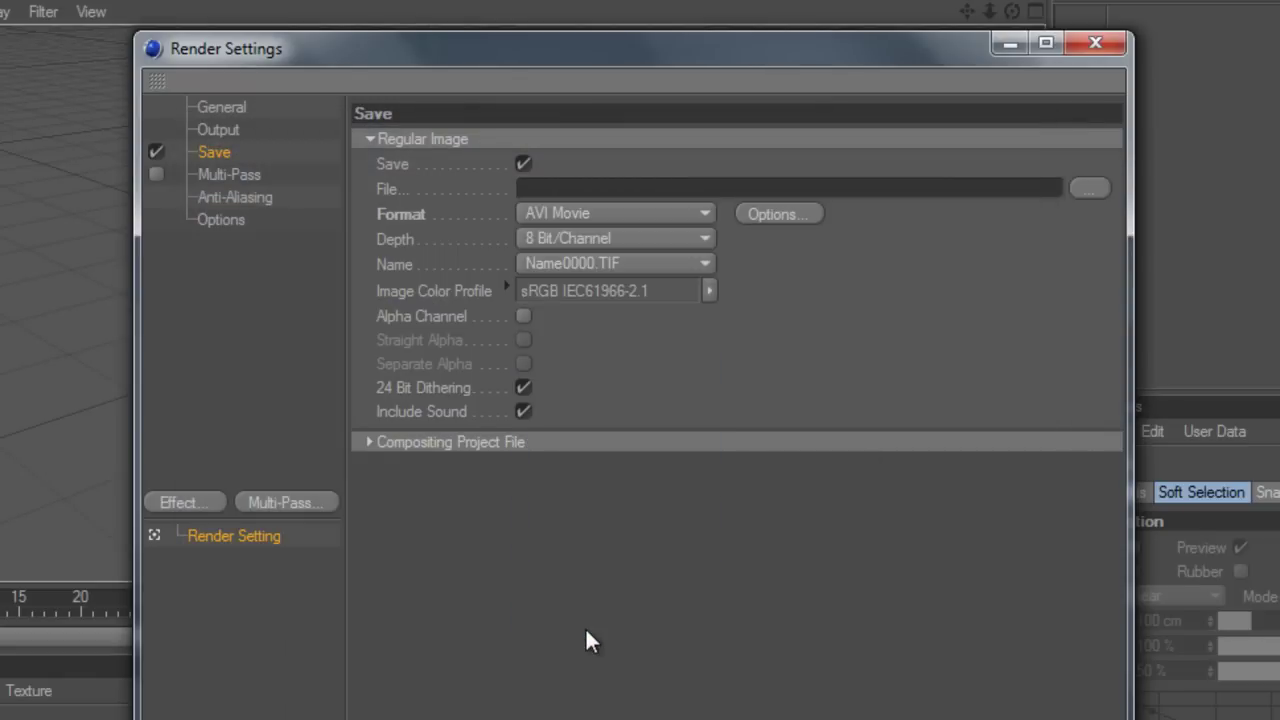
pyautogui.click(770, 214)
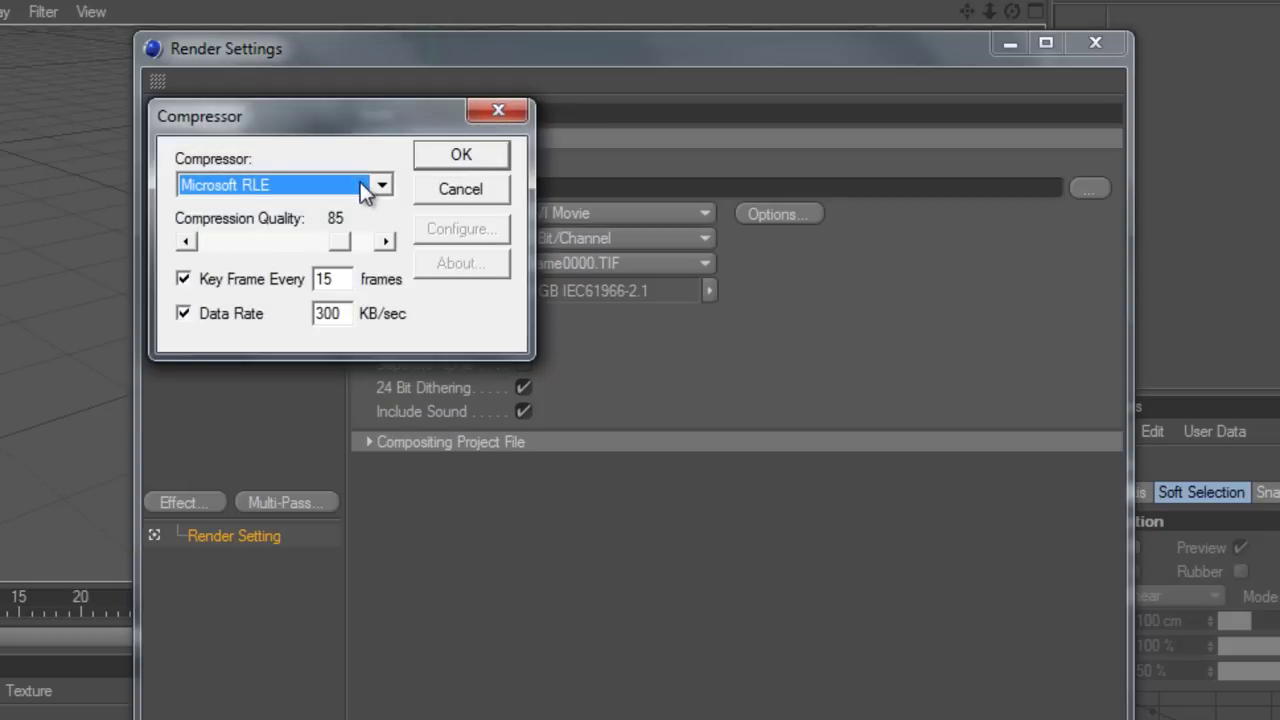
pyautogui.click(362, 186)
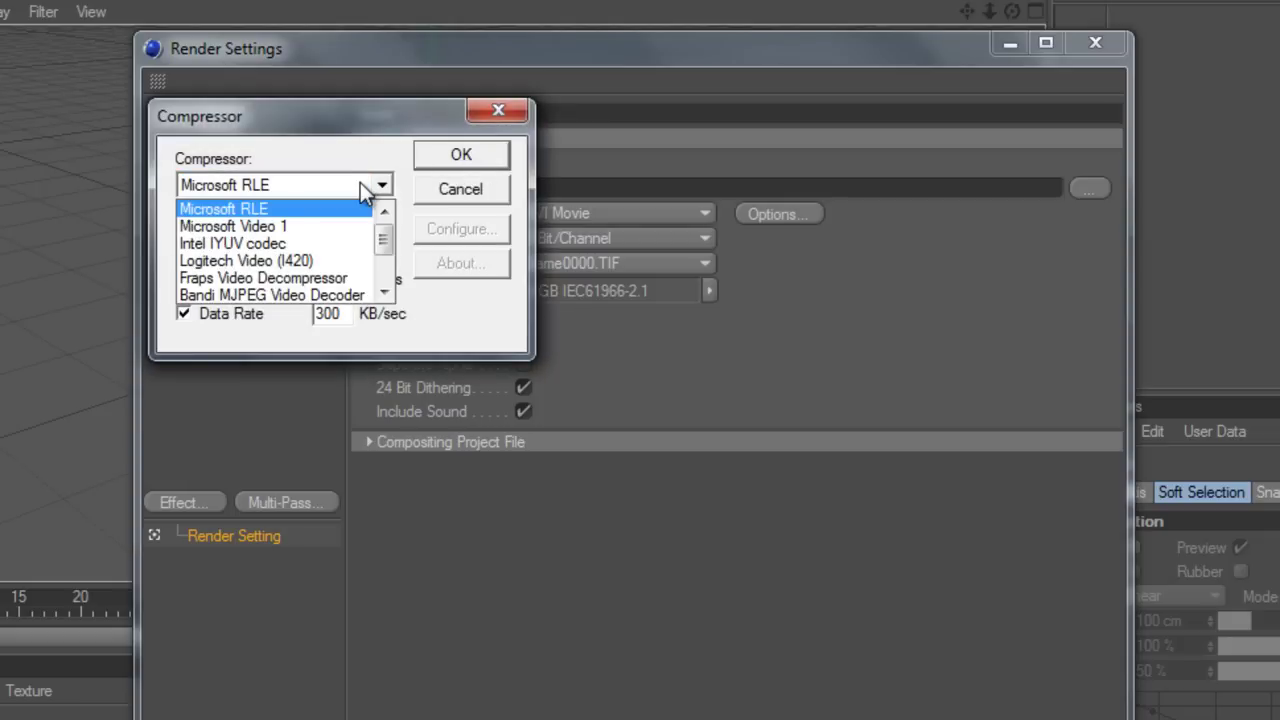
pyautogui.click(283, 244)
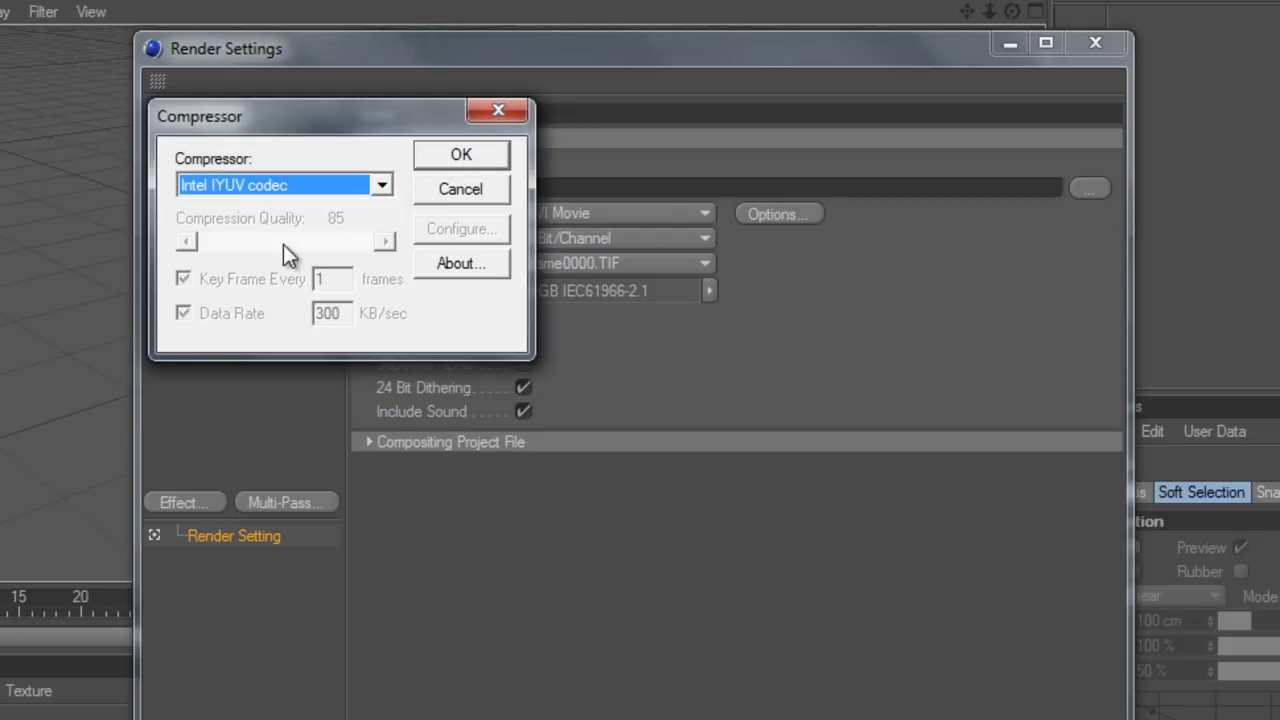
pyautogui.click(352, 190)
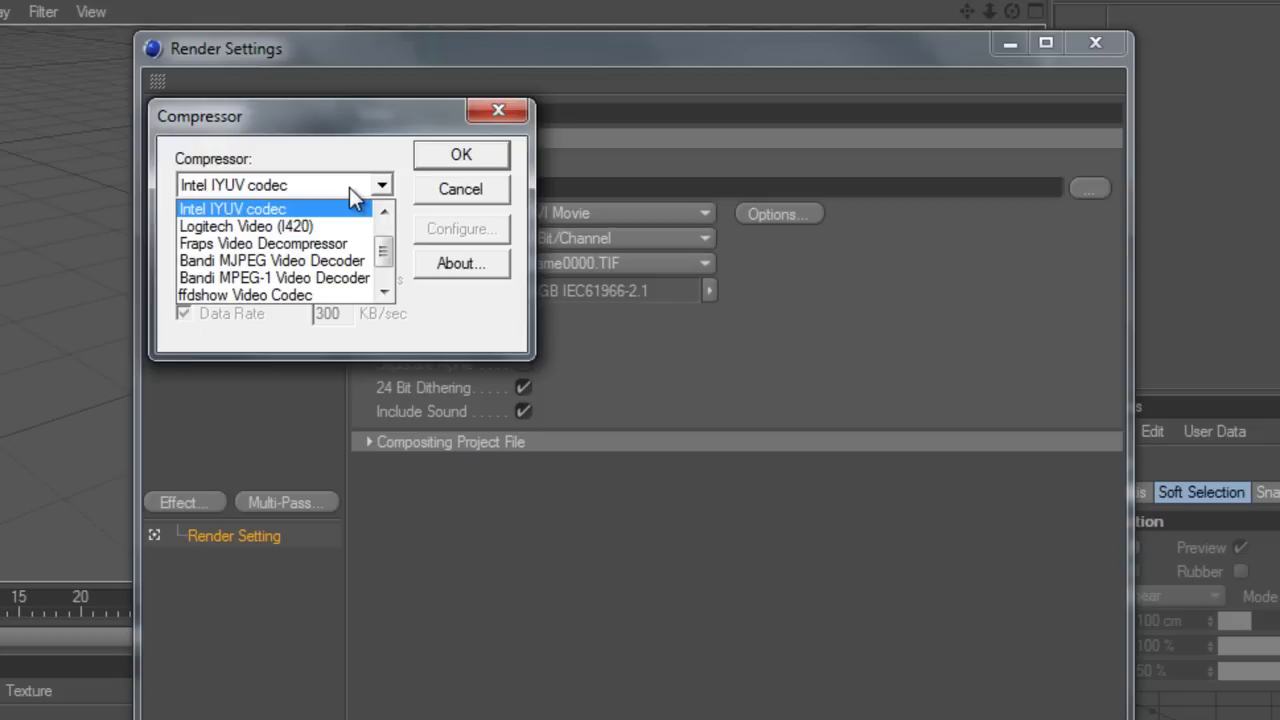
pyautogui.click(350, 187)
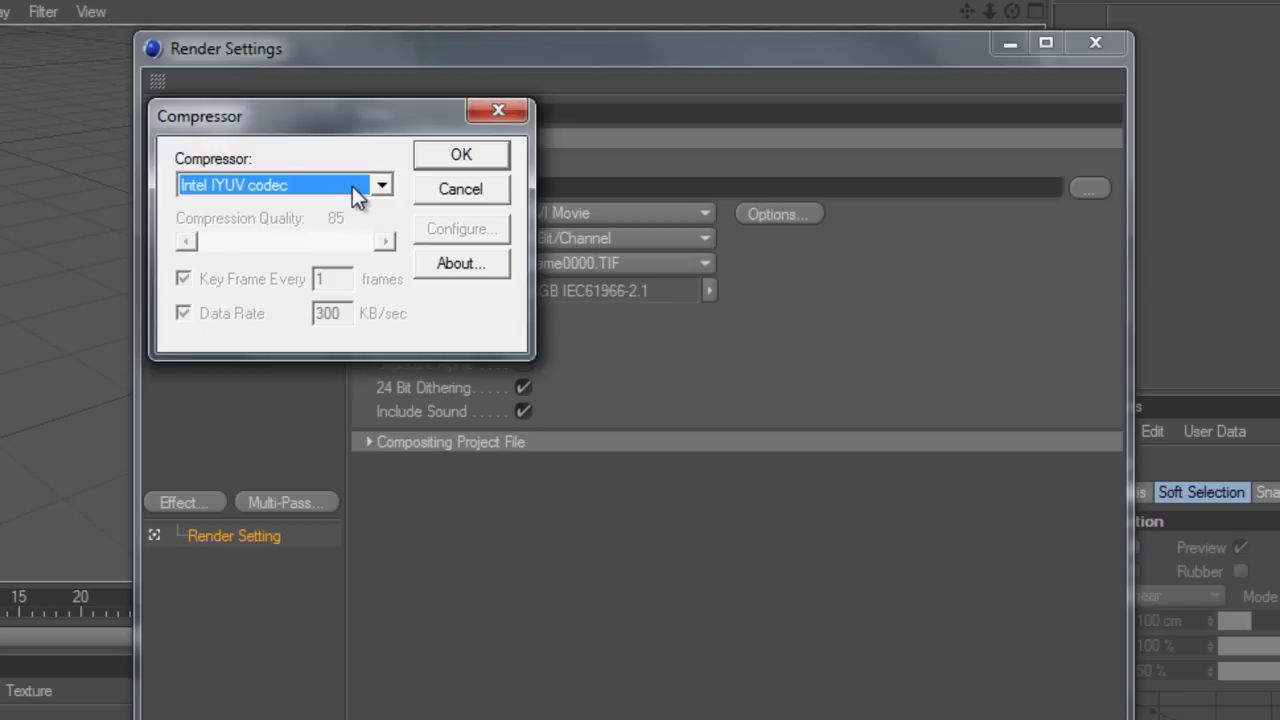
pyautogui.click(464, 157)
pyautogui.click(704, 214)
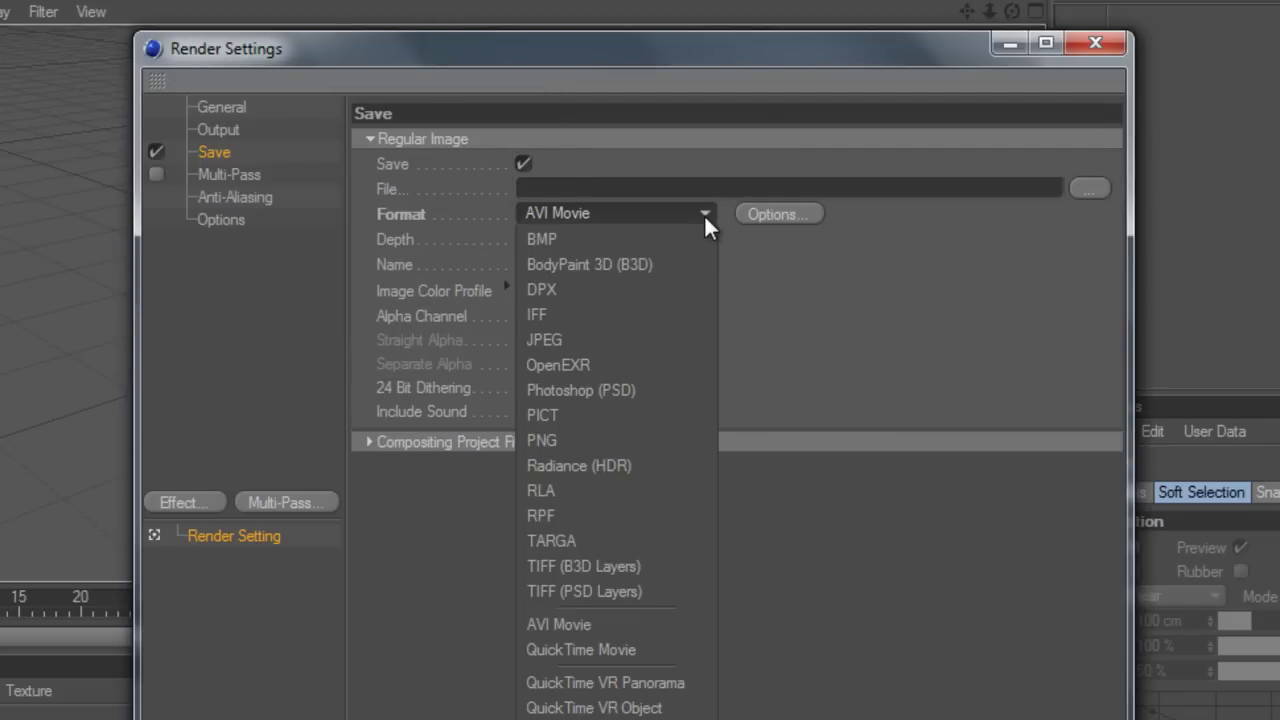
pyautogui.click(704, 214)
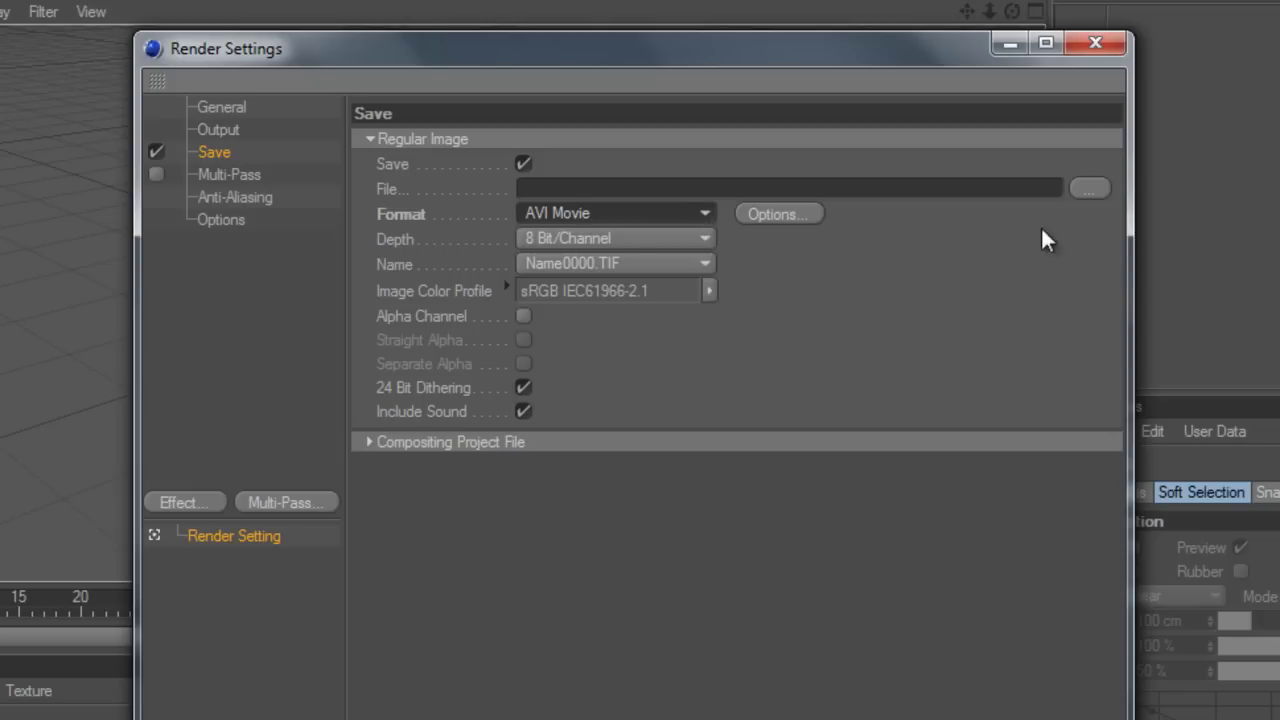
# Step: Review the save file field and the Multi-Pass, Anti-Aliasing, Options, Save, Output and General render settings
pyautogui.click(618, 184)
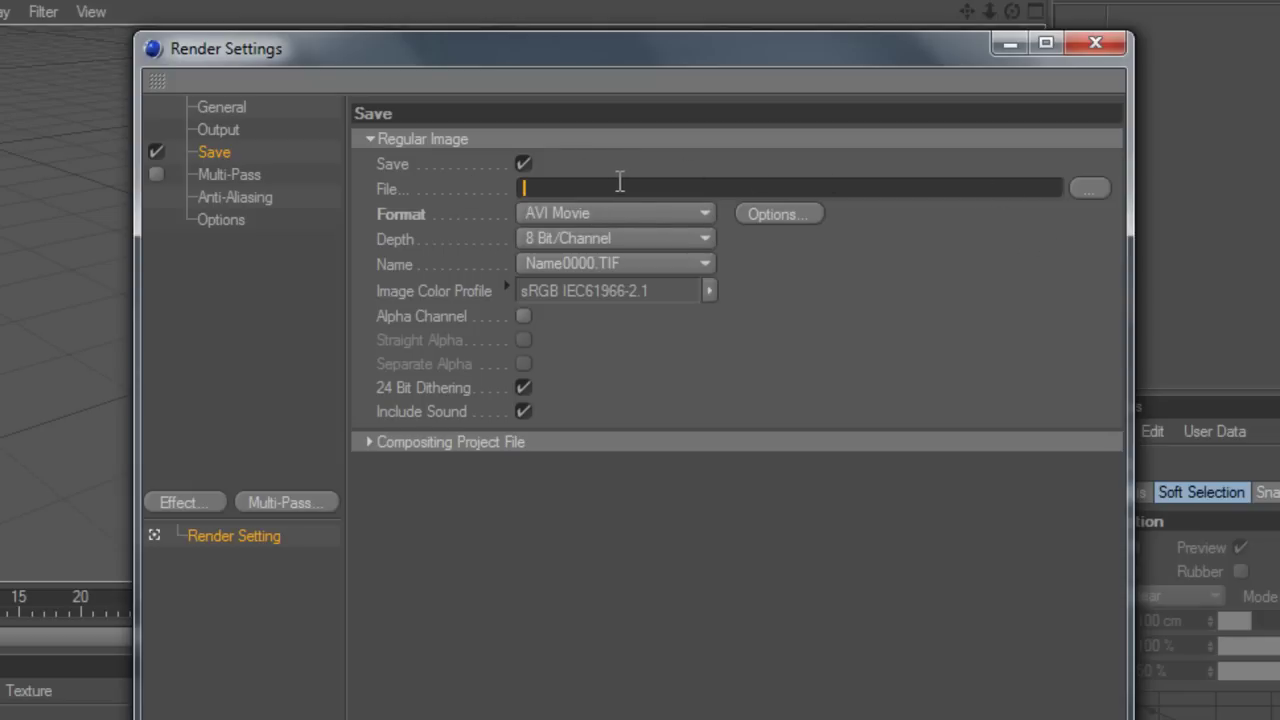
pyautogui.click(231, 175)
pyautogui.click(267, 198)
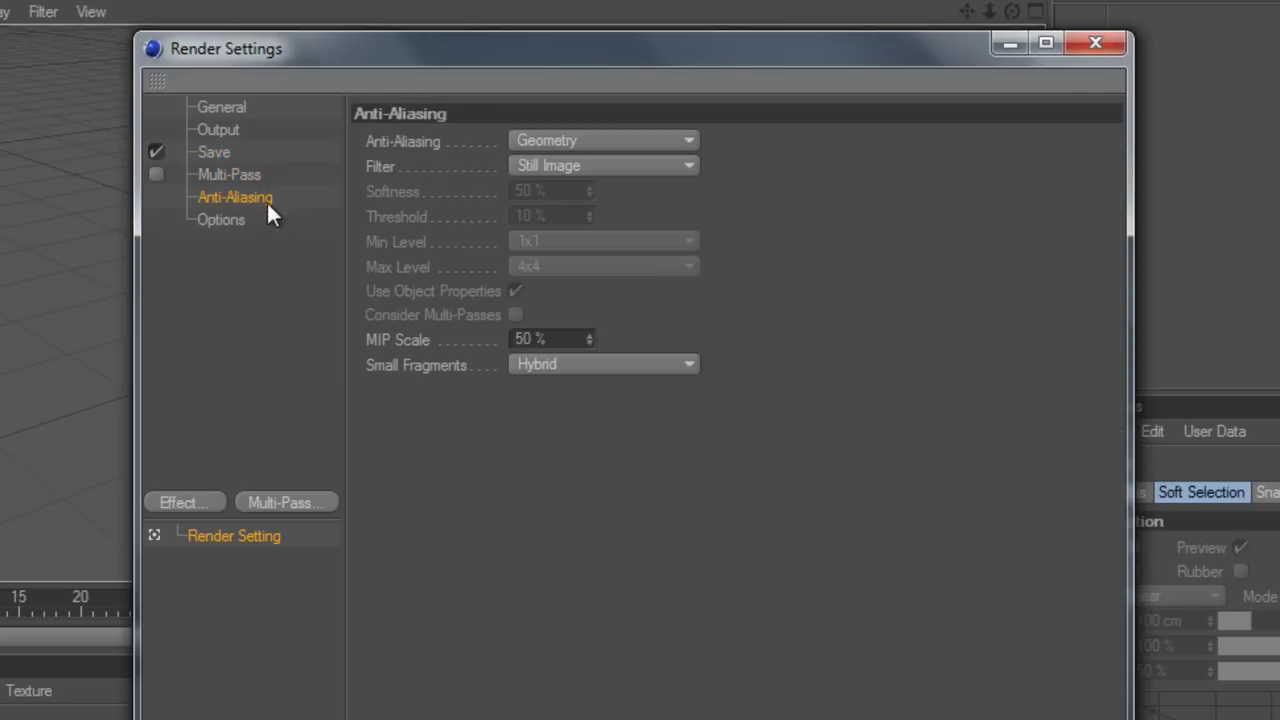
pyautogui.click(252, 221)
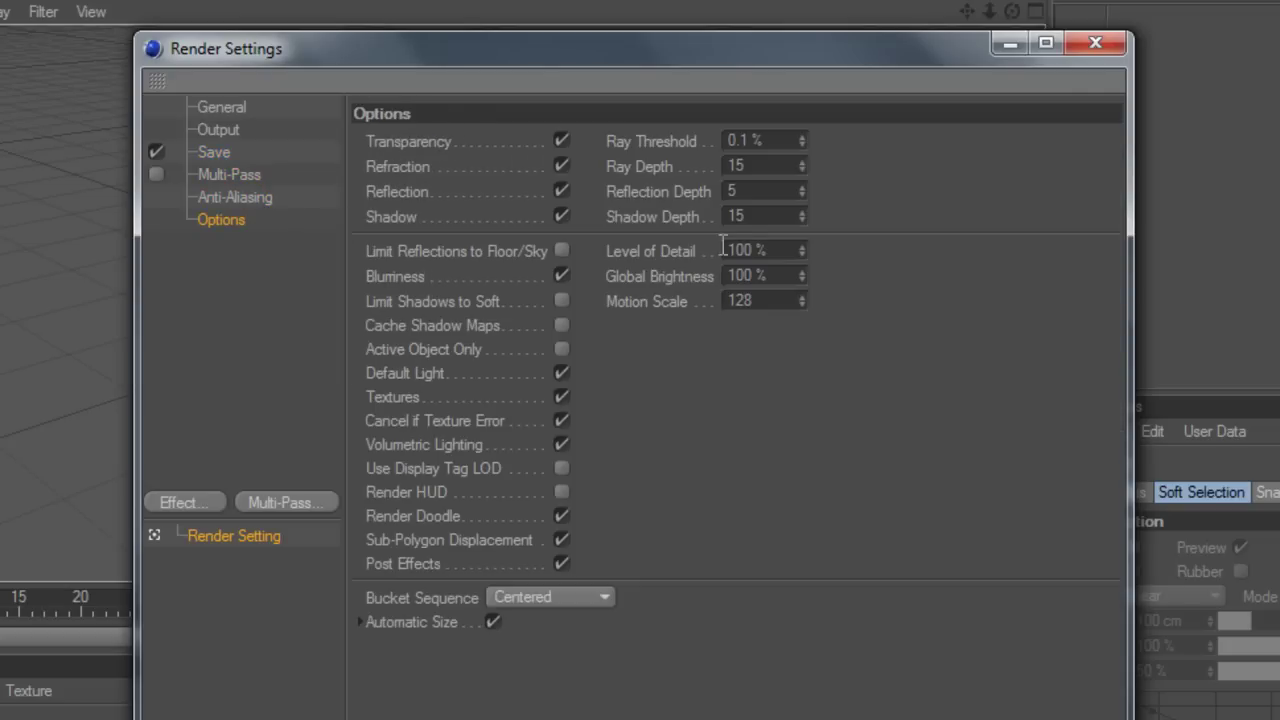
pyautogui.click(218, 155)
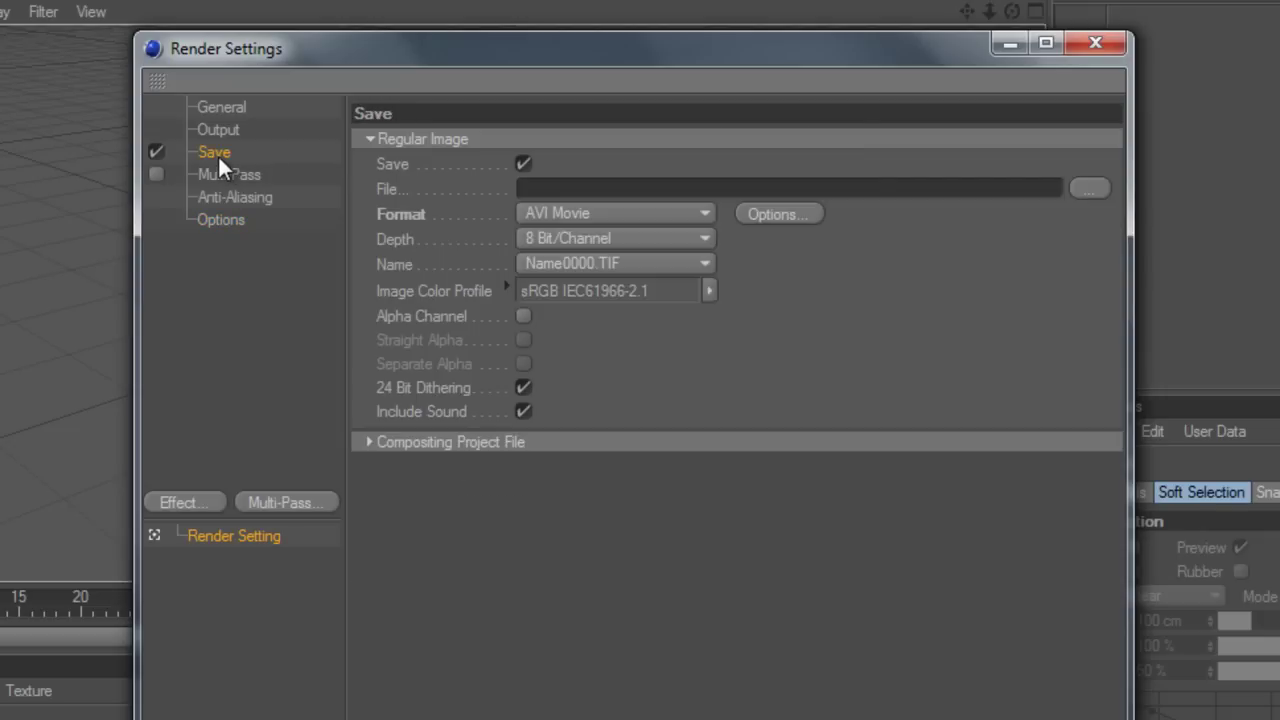
pyautogui.click(227, 130)
pyautogui.click(225, 109)
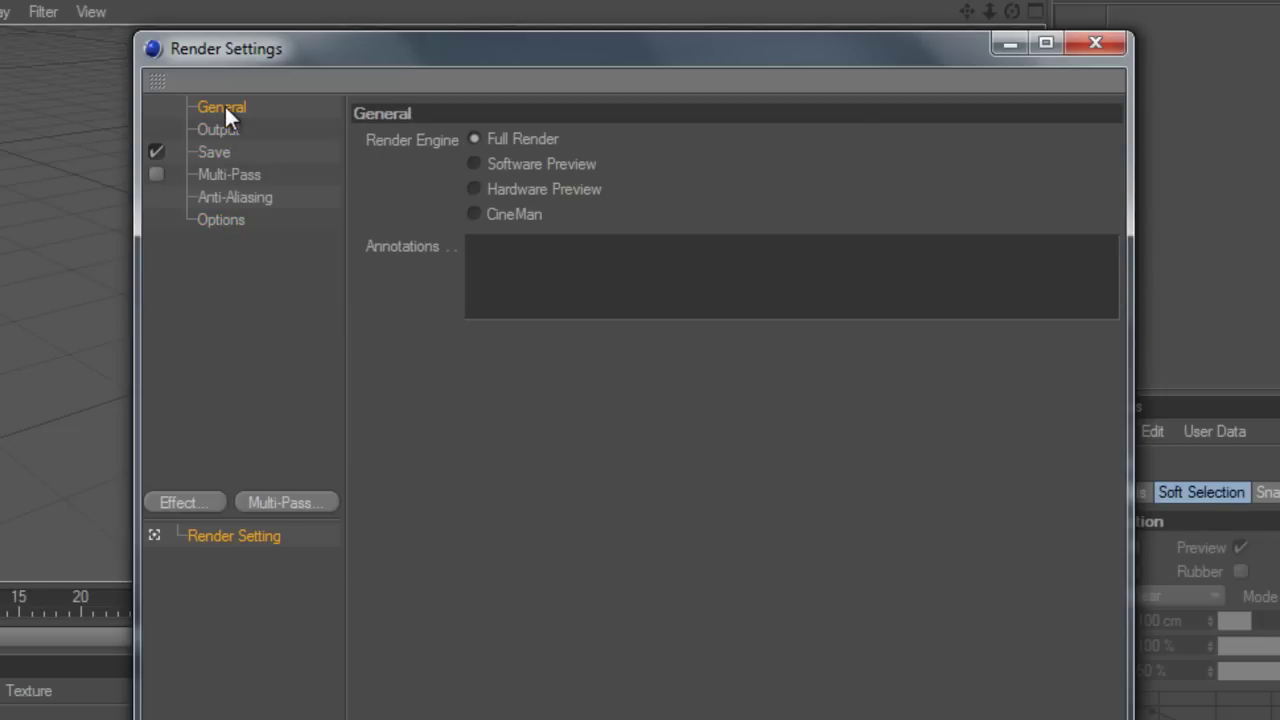
# Step: Set the frame range in the output settings to All Frames
pyautogui.click(232, 131)
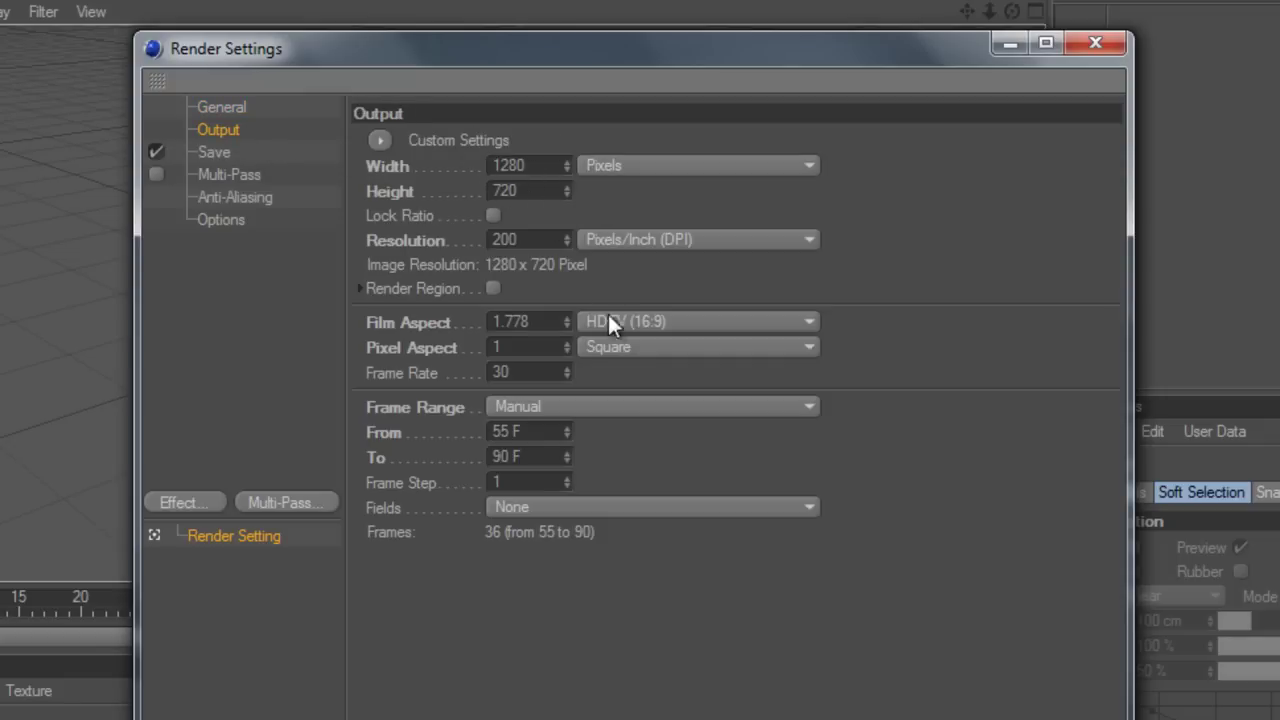
pyautogui.click(549, 406)
pyautogui.click(572, 479)
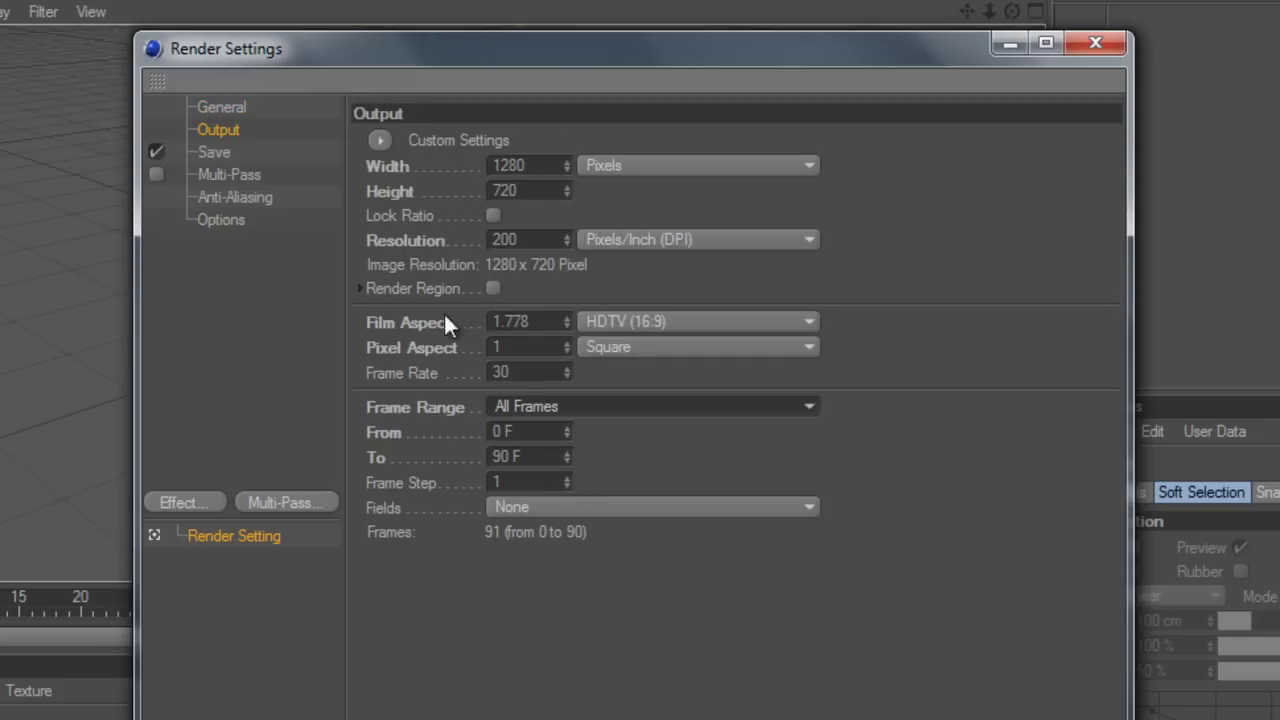
# Step: Check where the render's save file location is chosen, leave the field empty and close the render settings
pyautogui.click(212, 153)
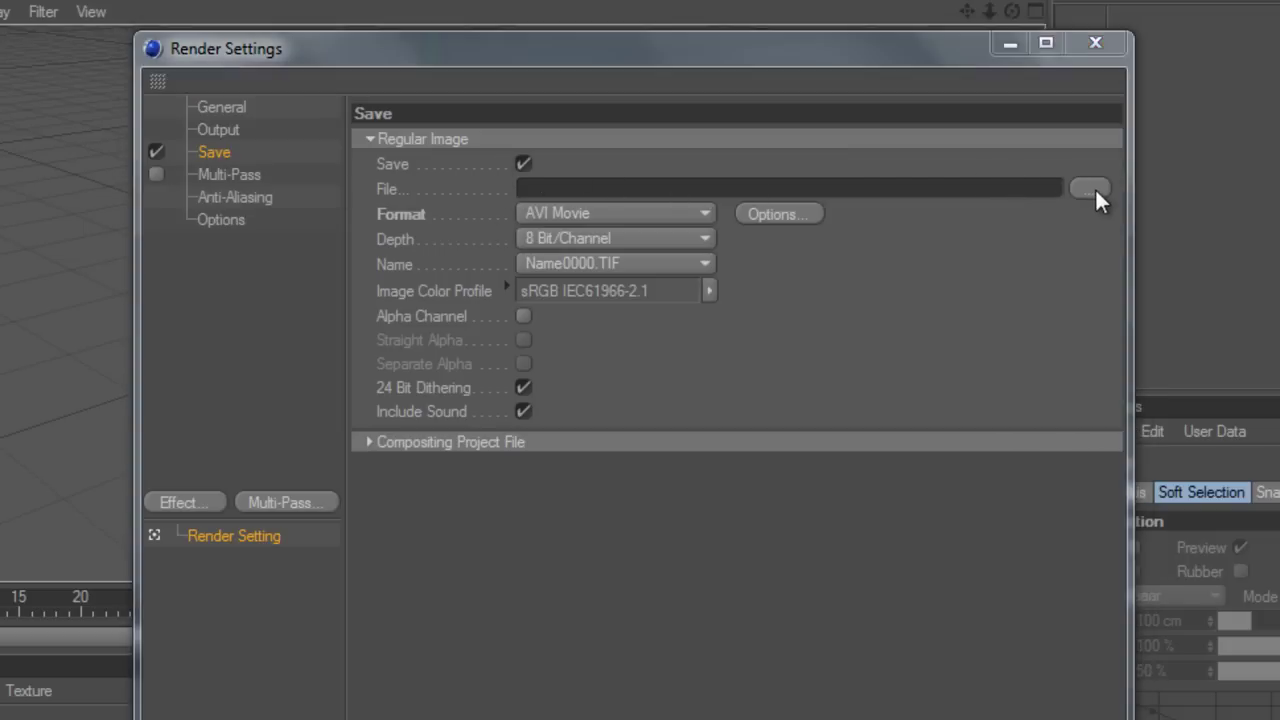
pyautogui.click(1092, 188)
pyautogui.click(1029, 117)
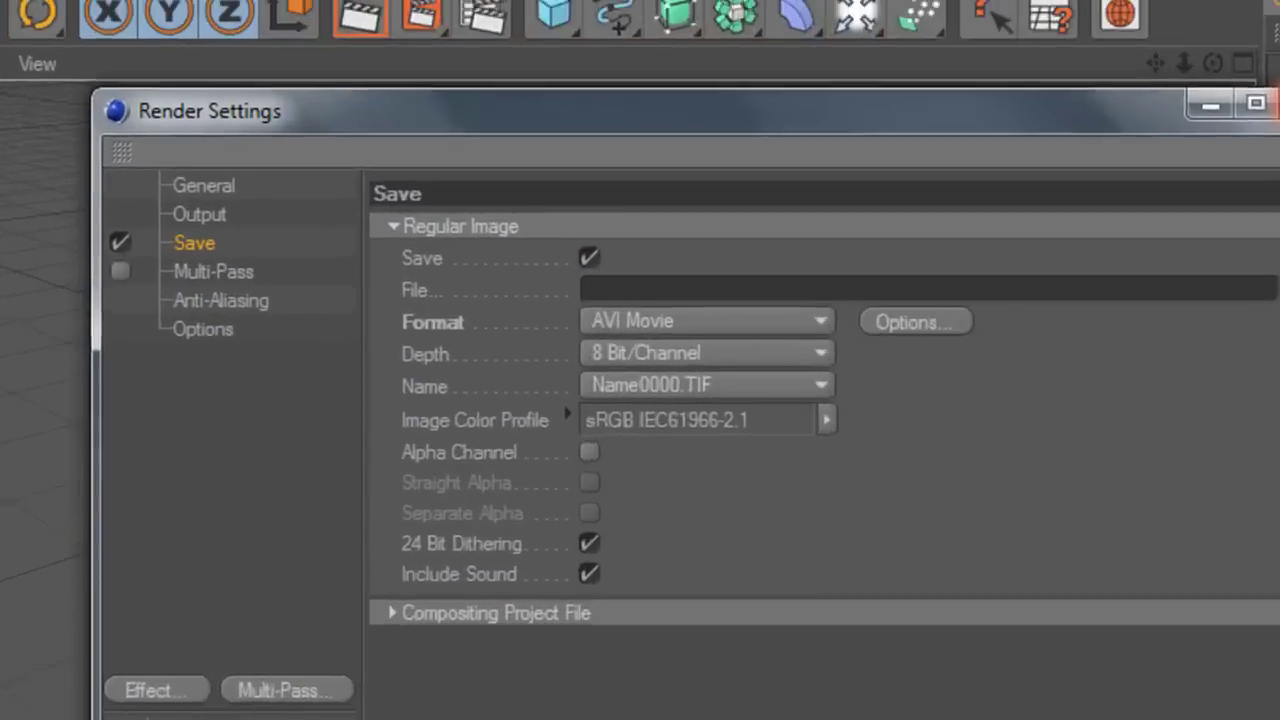
pyautogui.click(1096, 44)
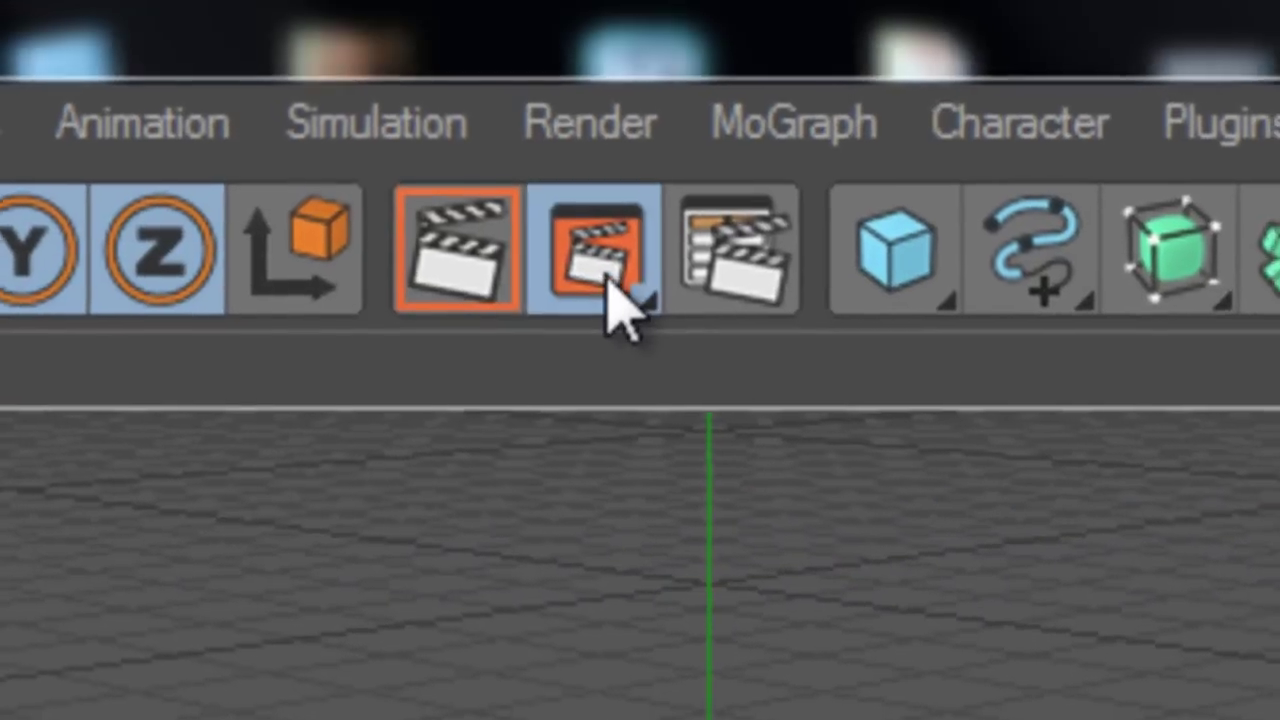
# Step: Start rendering the animation in the Picture Viewer without saving, and stop the render by closing the viewer
pyautogui.click(605, 268)
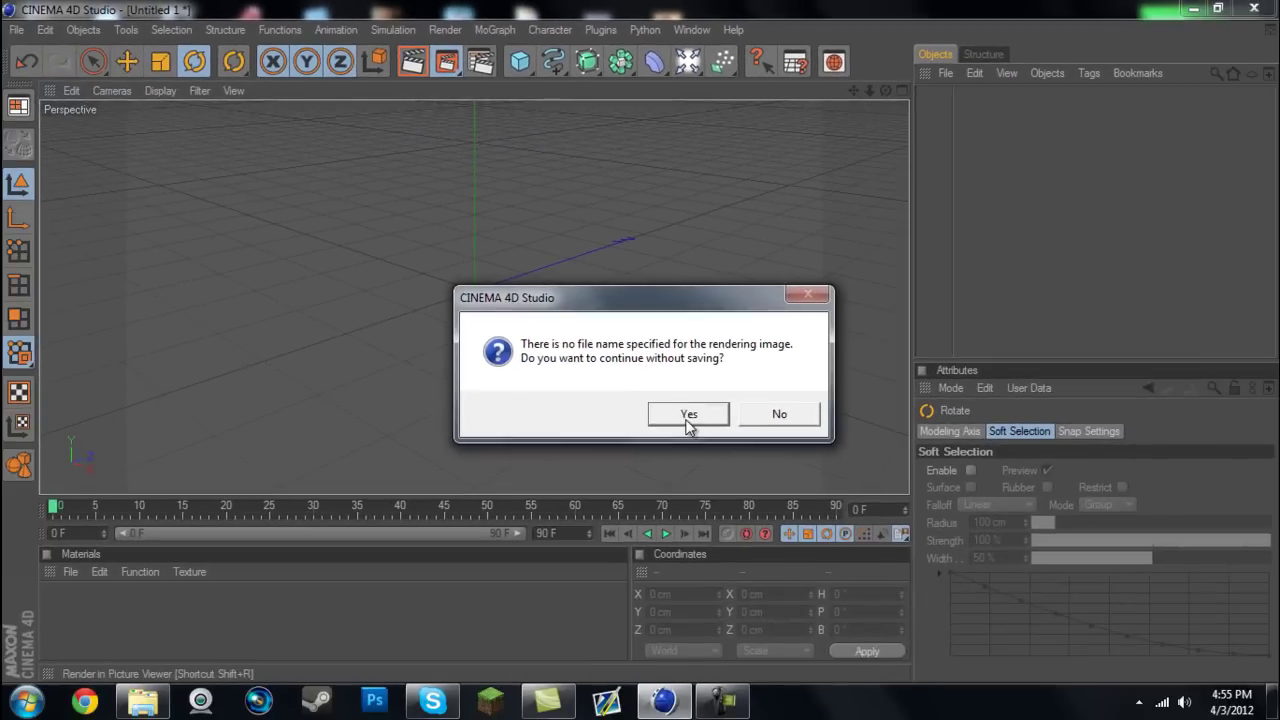
pyautogui.click(688, 416)
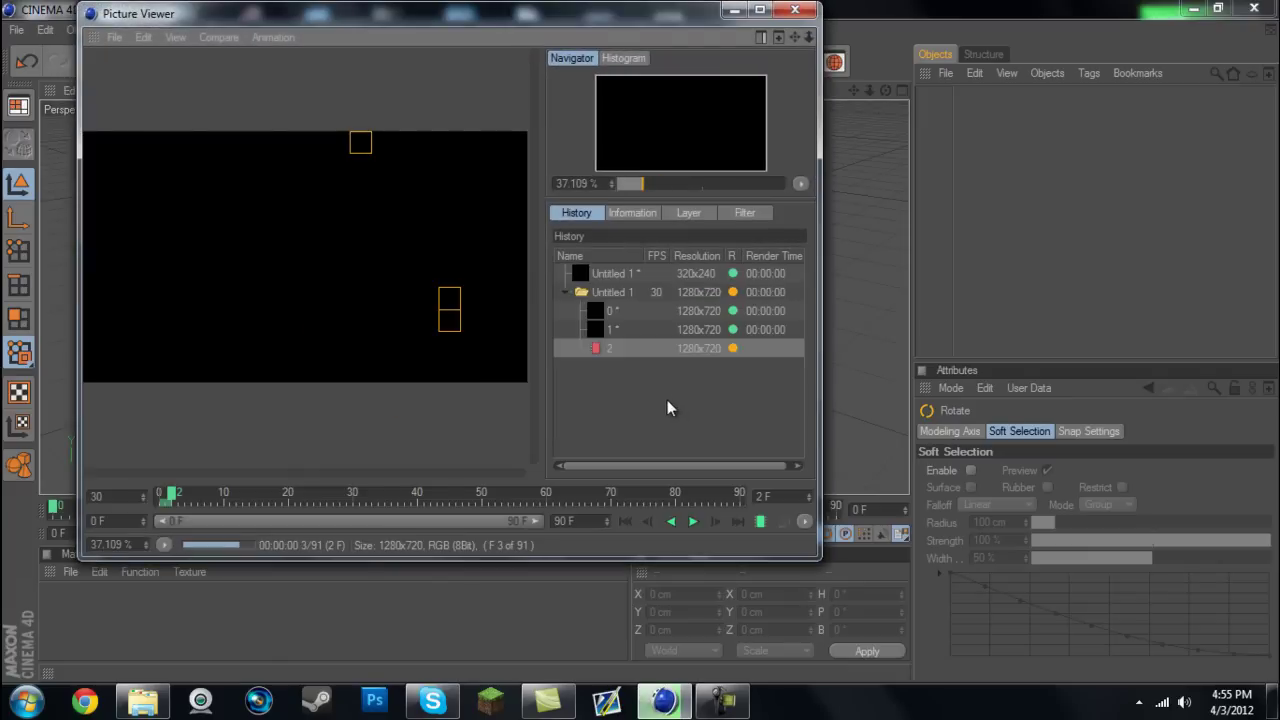
pyautogui.click(795, 10)
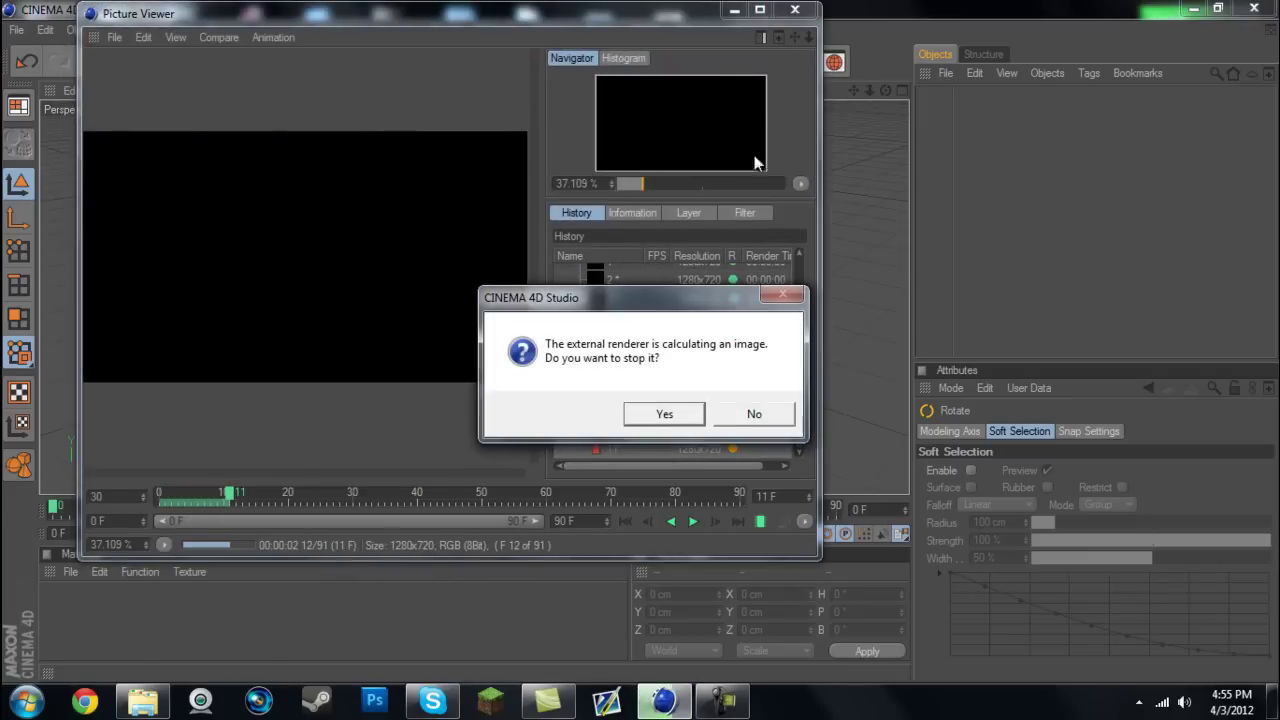
pyautogui.click(664, 414)
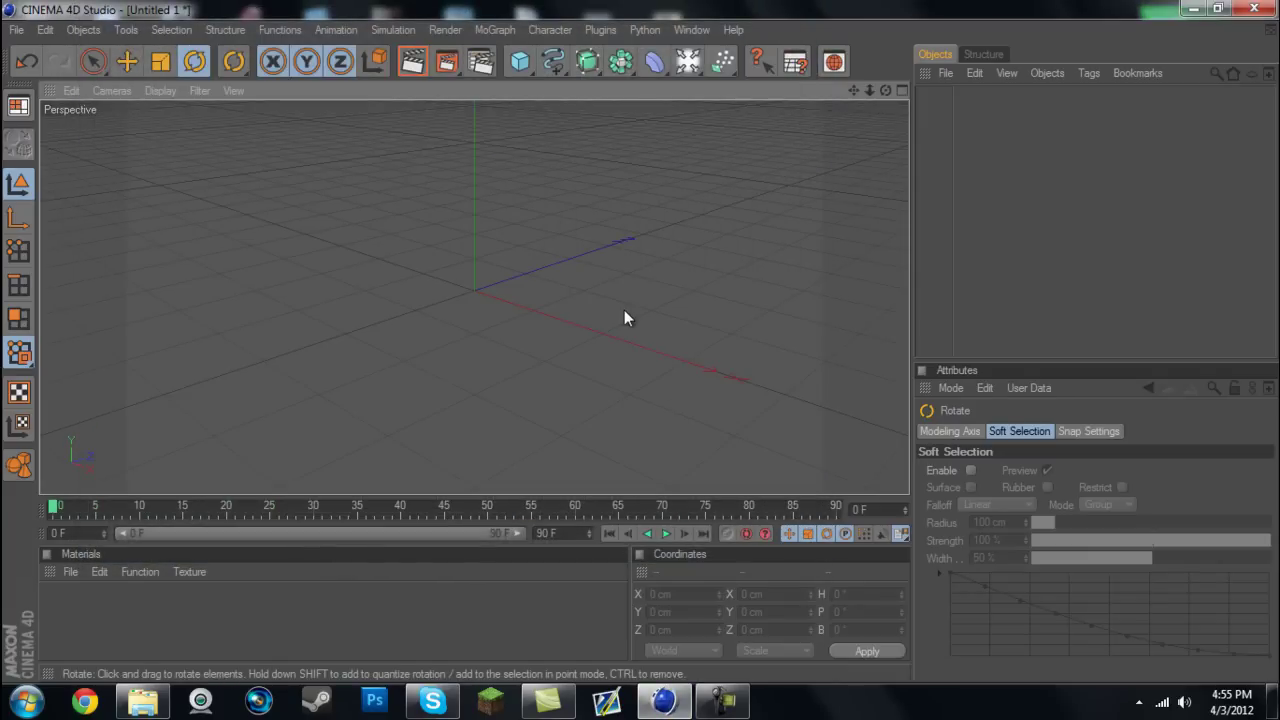